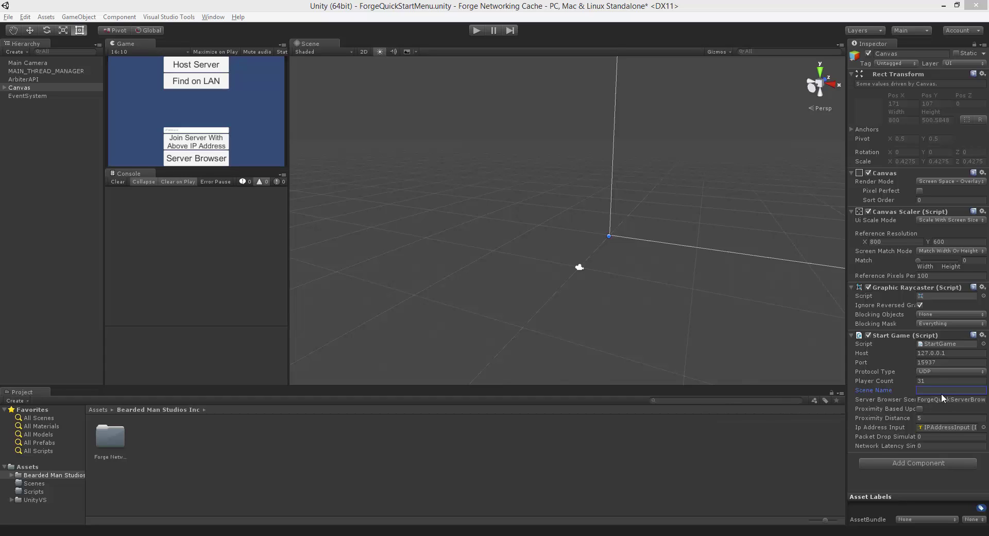
Open the build settings and expand the Forge Networking Examples folder inside Bearded Man Studios Inc in the project assets.
click(38, 475)
key(ctrl+shift+b)
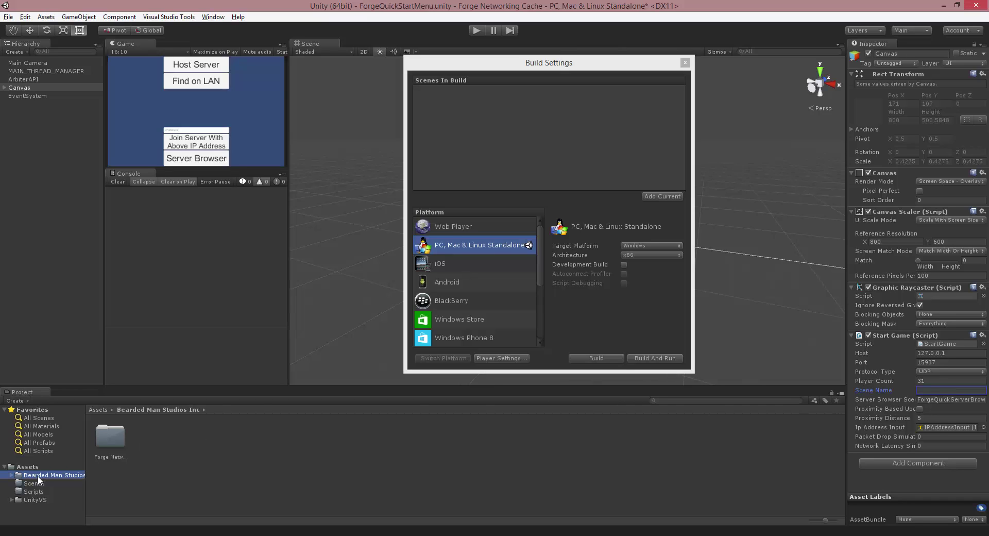
key(Right)
key(Down)
key(Right)
key(Down)
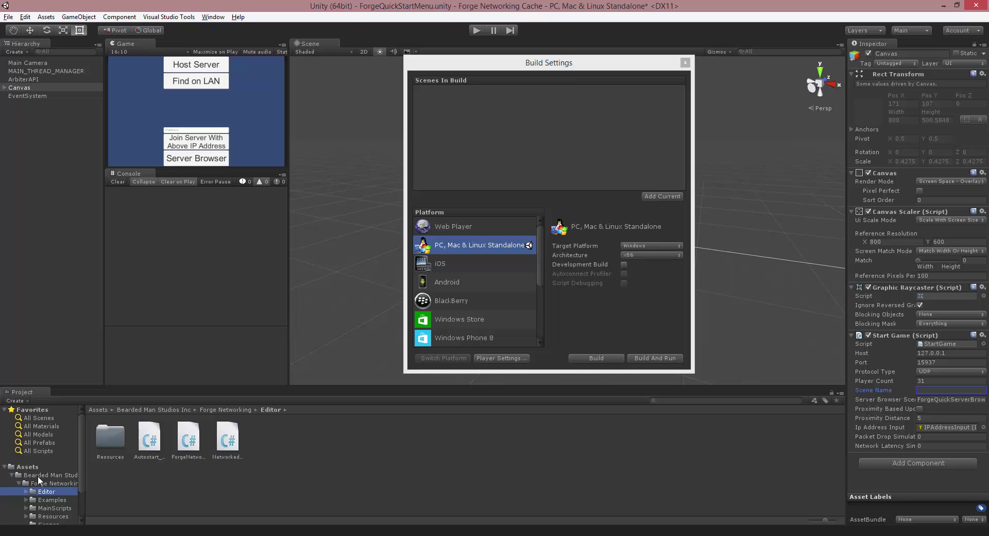
key(Down)
key(Right)
key(Down)
key(Down)
key(Down)
key(Down)
key(Down)
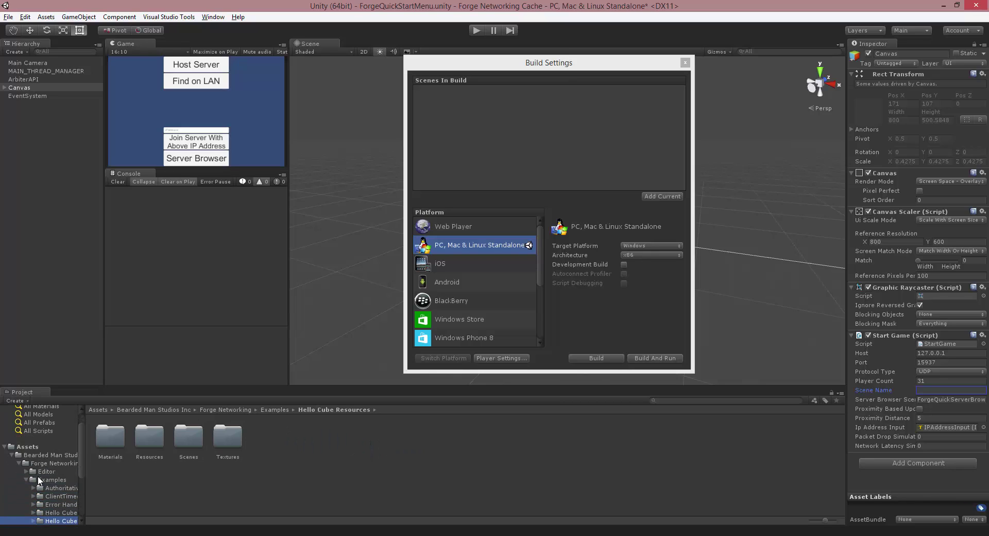
Widen the project folder tree and add the ForgeHelloCube scene from Hello Cube's Scenes folder to the scenes in the build.
drag(84, 489, 103, 490)
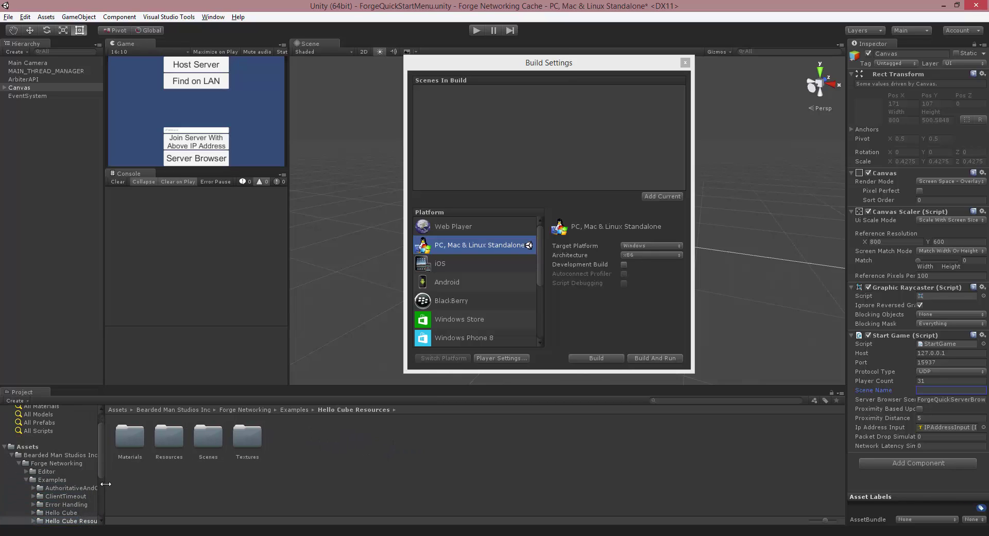
click(62, 513)
key(Down)
key(Up)
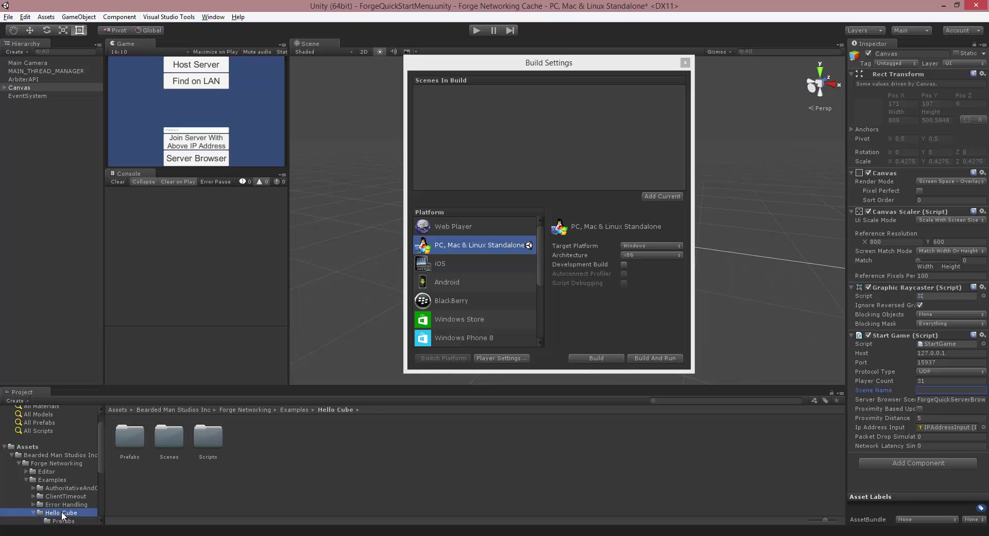
key(Right)
scroll(56, 478, down, 2)
click(67, 465)
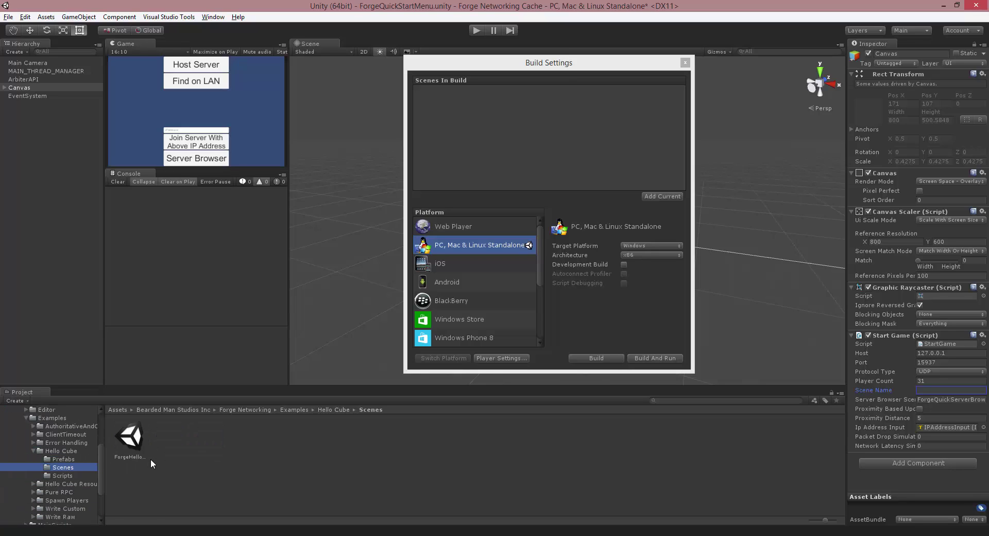
click(127, 457)
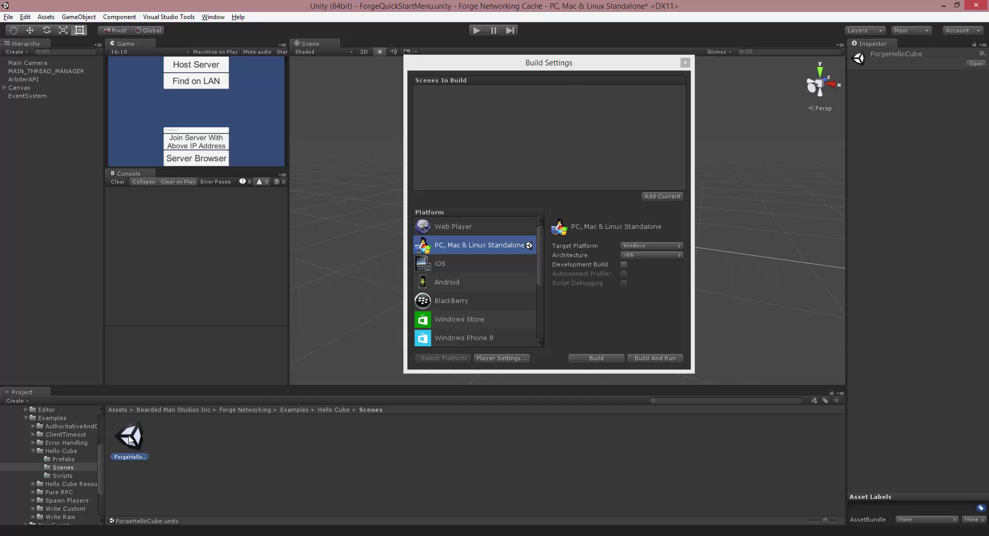
drag(136, 444, 463, 129)
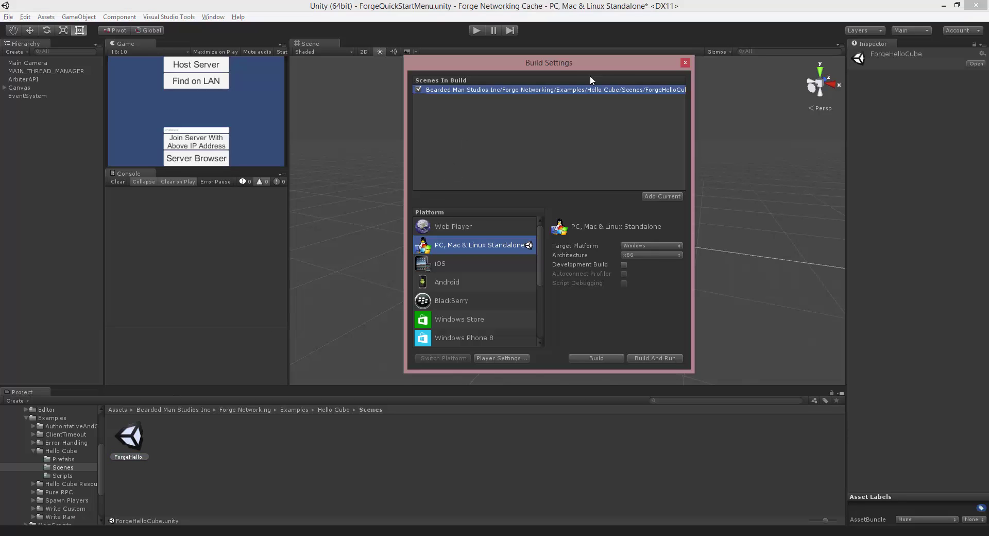
Collapse the project folder tree back to the Bearded Man Studios Inc folder.
click(138, 444)
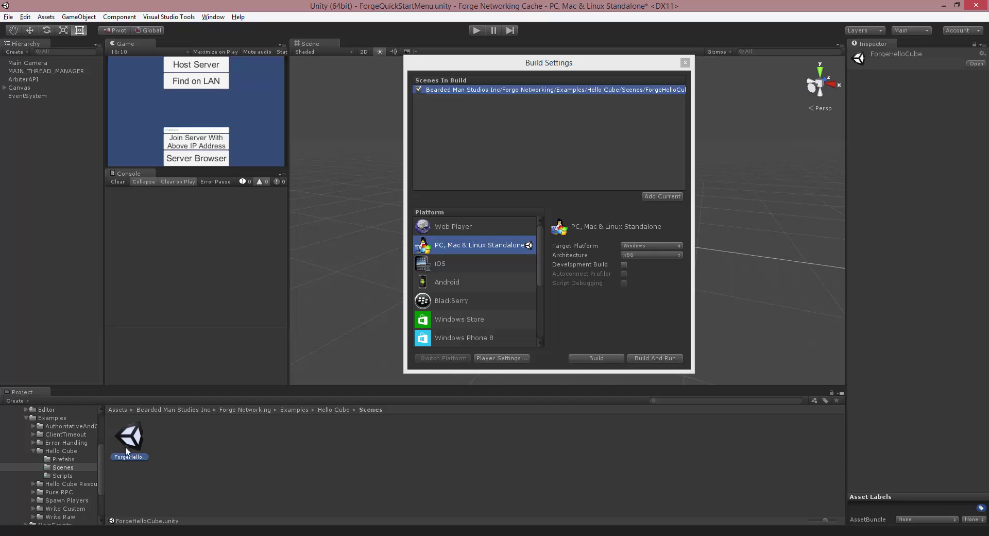
click(63, 458)
key(Left)
key(Left)
key(Left)
key(Left)
key(Left)
key(Left)
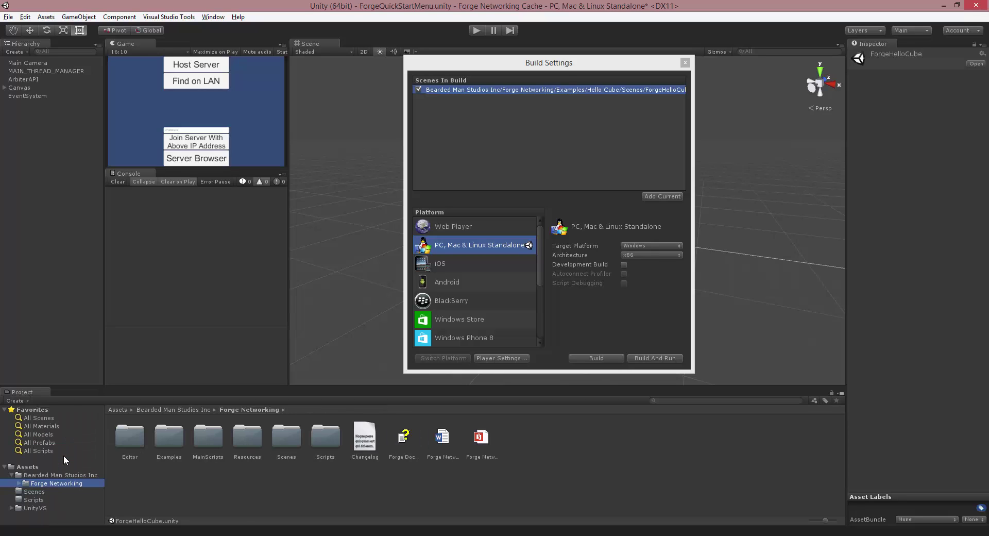
key(Left)
key(Left)
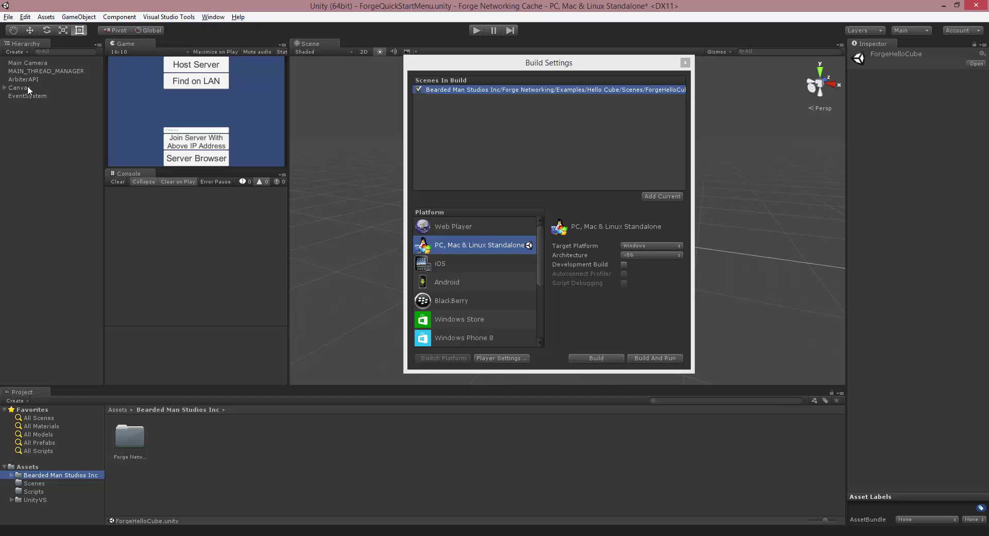
Set the Canvas's Start Game scene name to ForgeHelloCube and add the open ForgeQuickStartMenu scene as the first build scene.
click(25, 85)
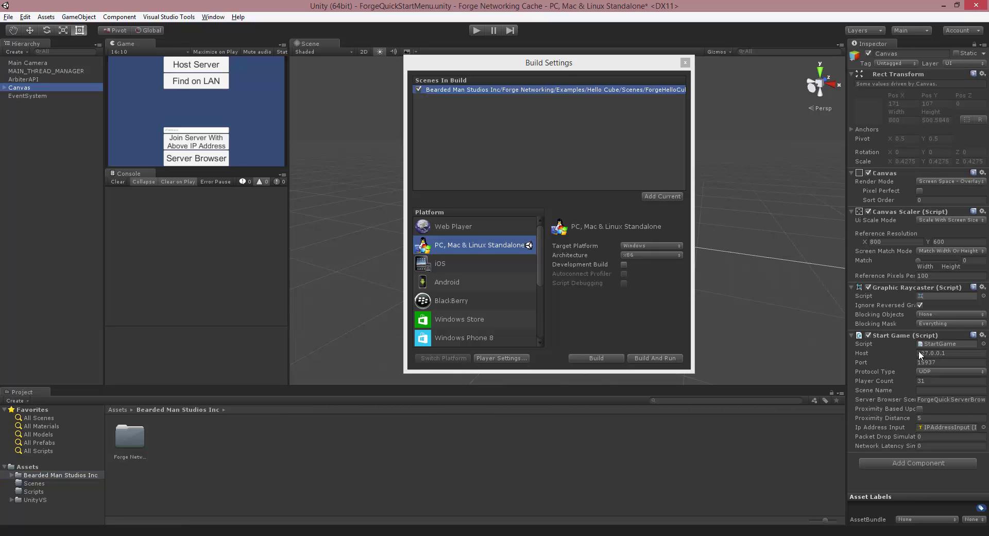
click(937, 390)
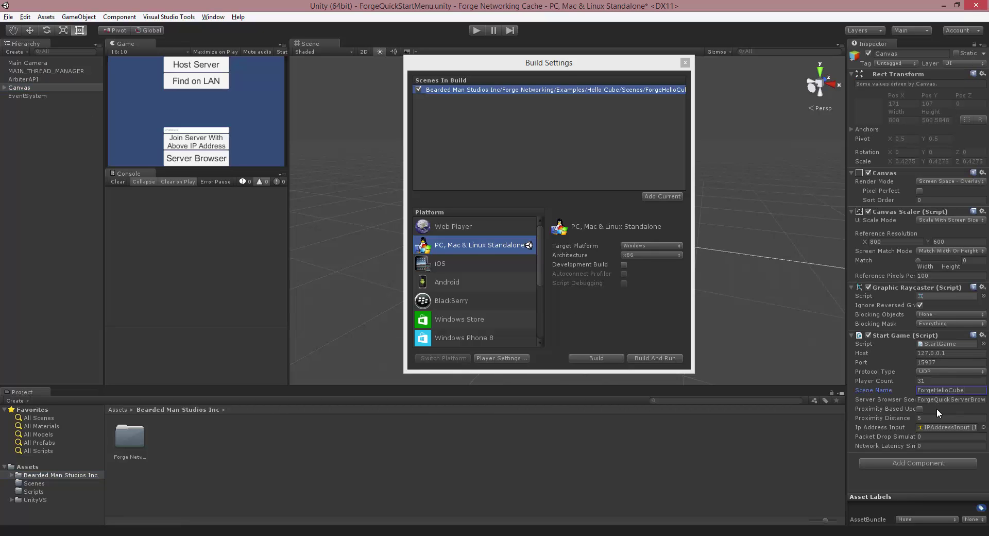
click(650, 196)
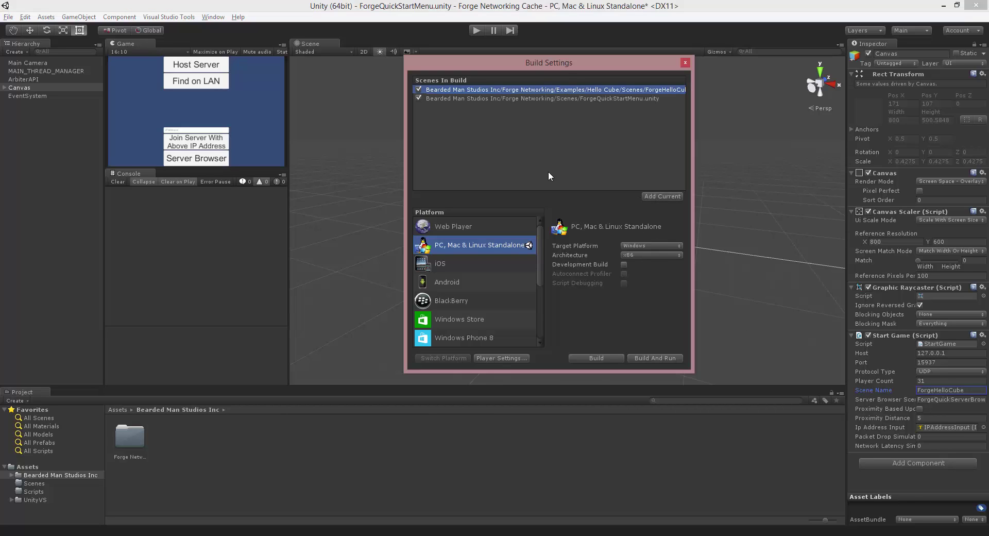
drag(627, 97, 642, 88)
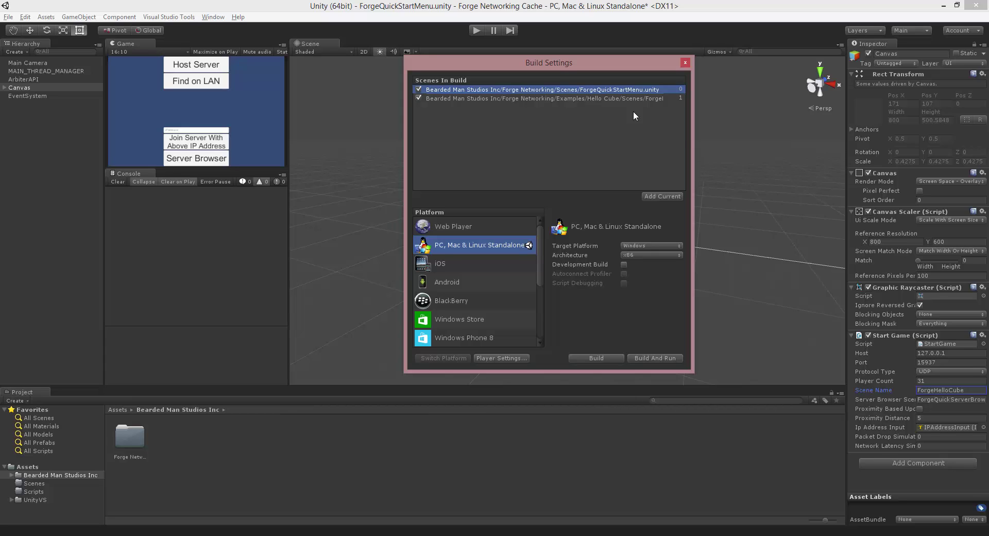
Set the network latency simulation to 500, then build and run the game, overwriting PC.exe, windowed at 640 x 480.
click(926, 446)
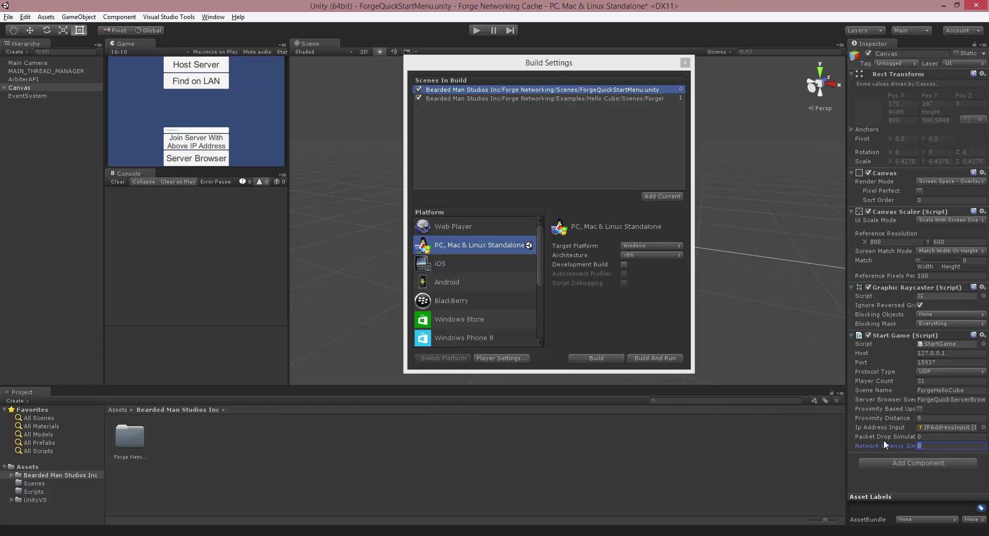
text(500)
click(642, 360)
click(587, 355)
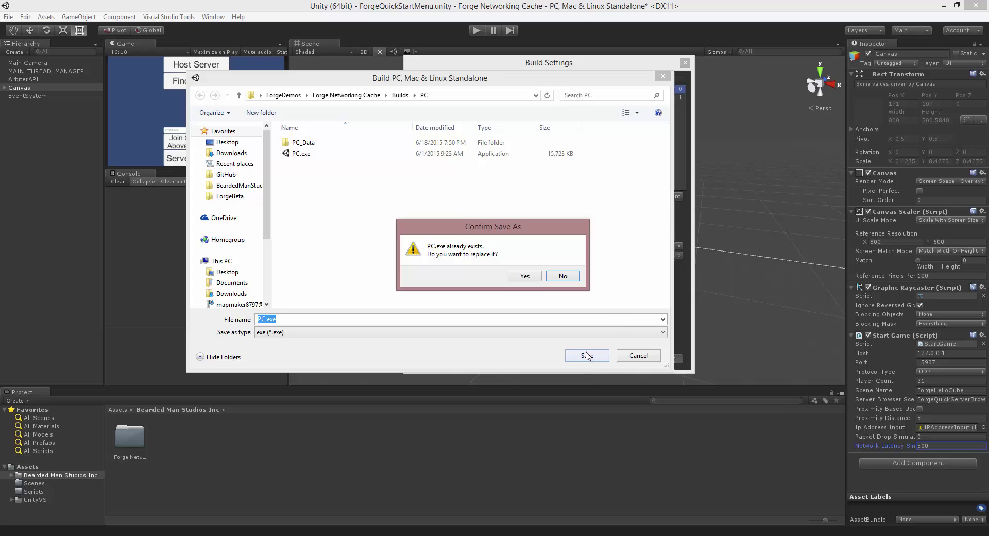
click(538, 278)
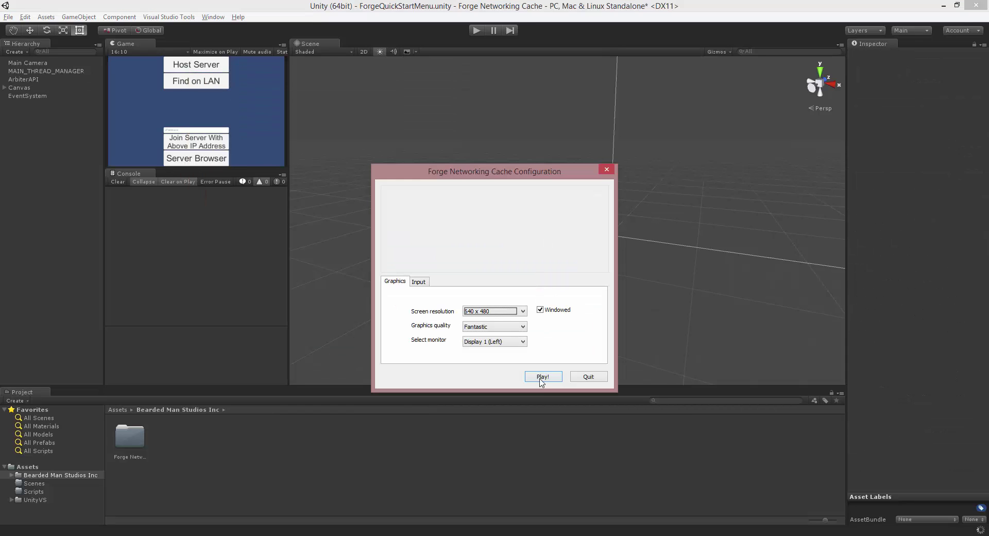
click(541, 378)
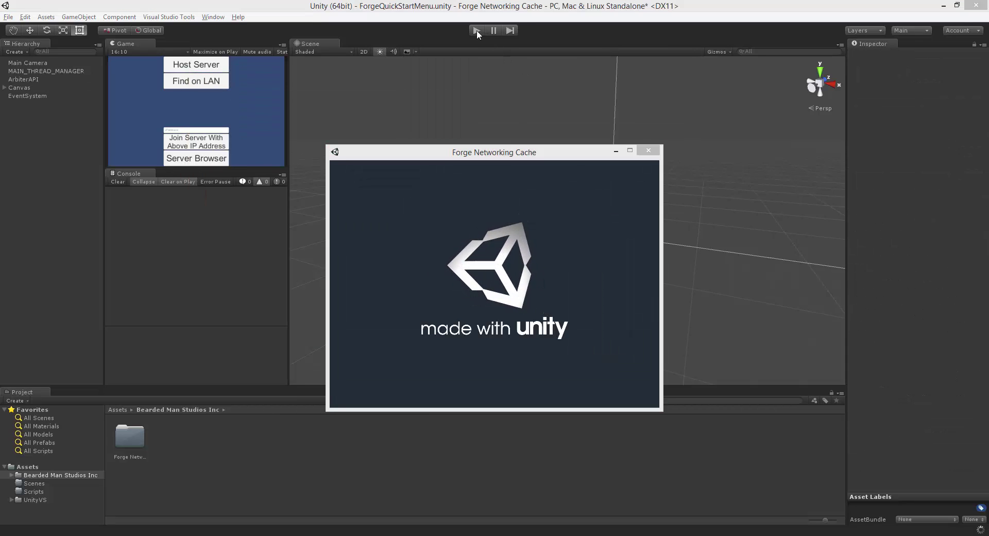
Host a server from the editor's play mode and join it from the built game at IP address 127.0.0.1.
click(475, 31)
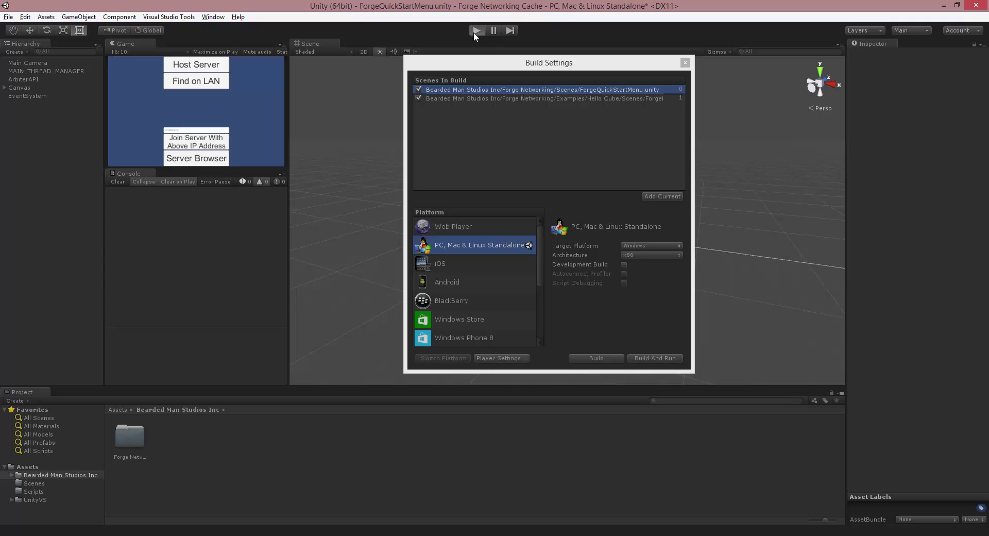
click(216, 69)
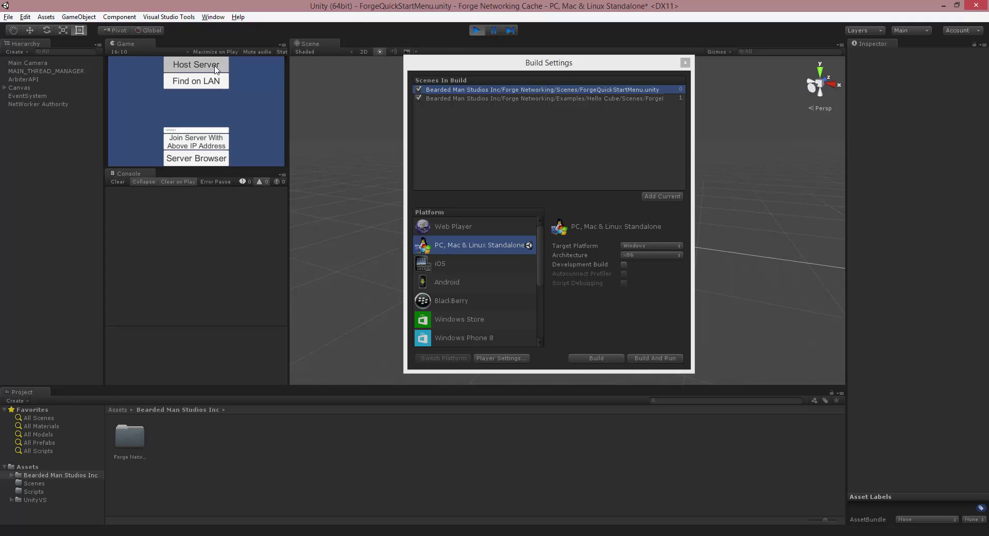
click(685, 62)
key(alt+Tab)
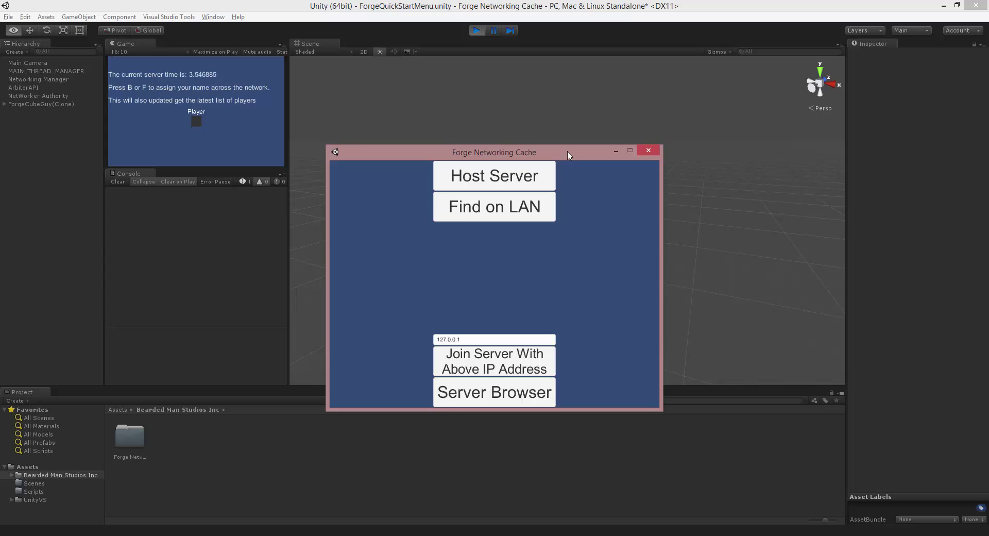
click(419, 405)
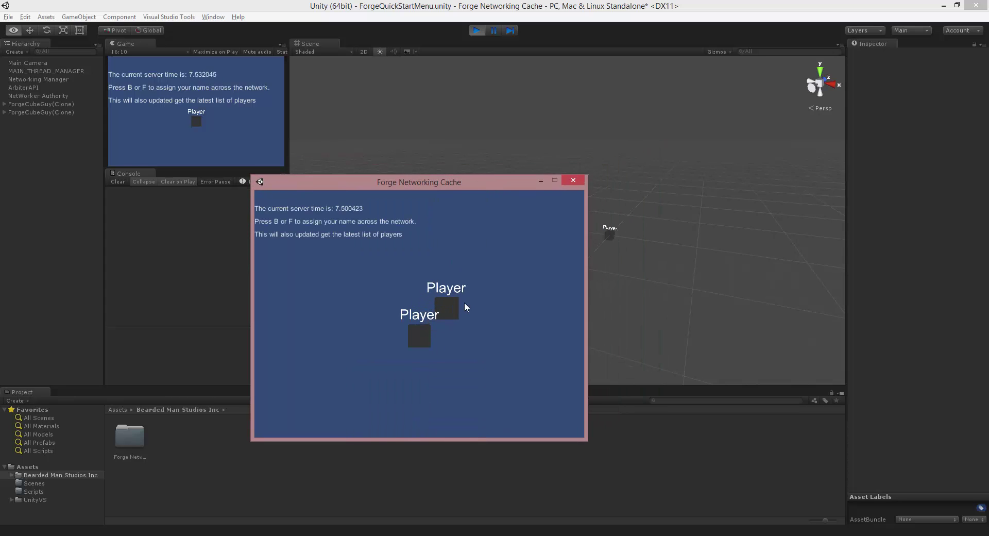
Move the client's player cube in various directions to compare its movement in the built game and the editor's game view.
key(Left)
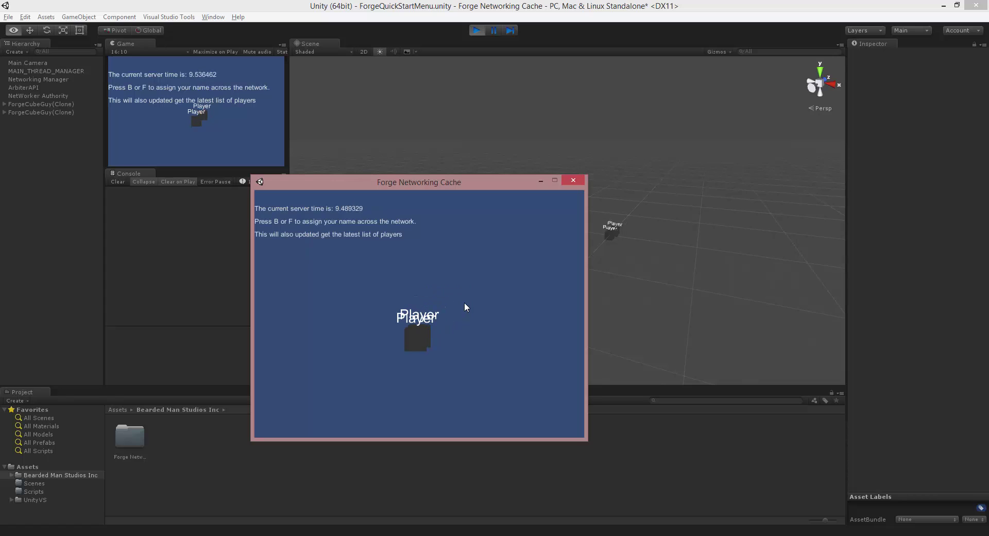
key(Right)
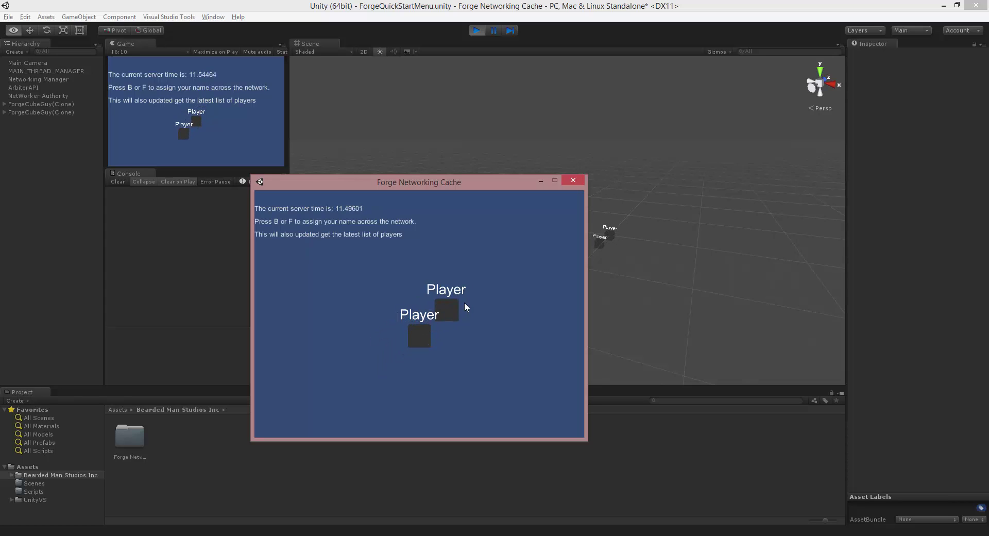
key(Left)
key(Up)
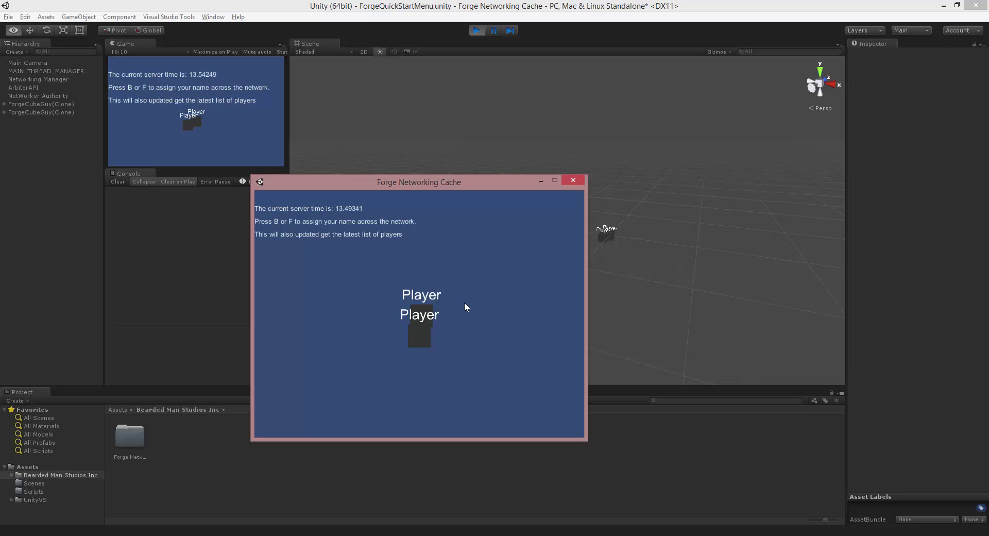
key(Down)
key(Left)
key(Up)
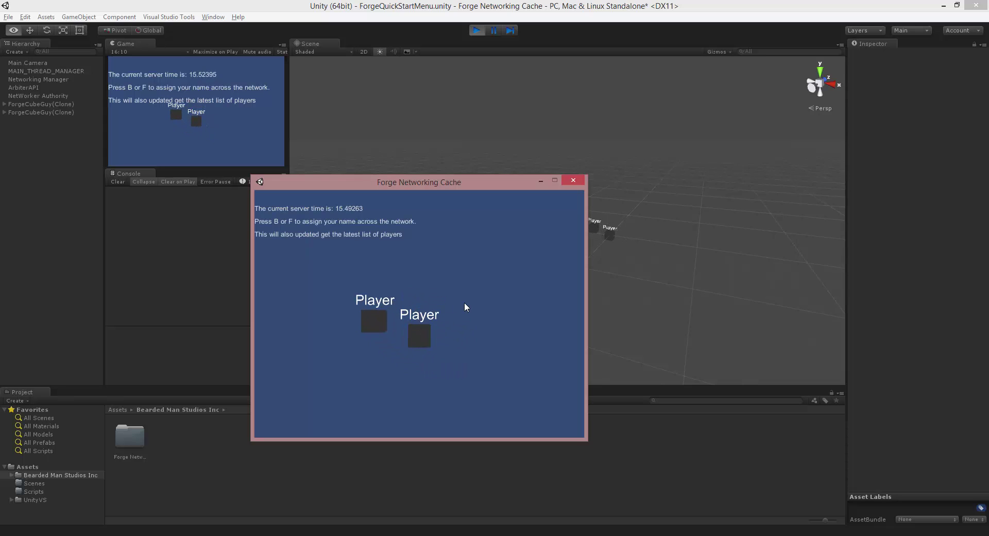
key(Right)
key(Up)
key(Up)
key(Left)
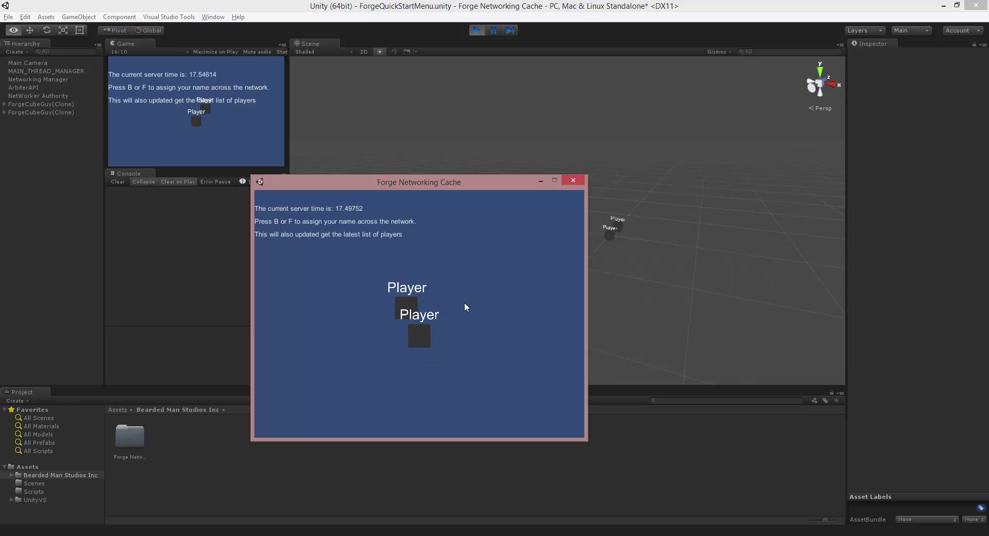
key(Down)
key(Right)
key(Up)
key(Right)
key(Left)
key(Up)
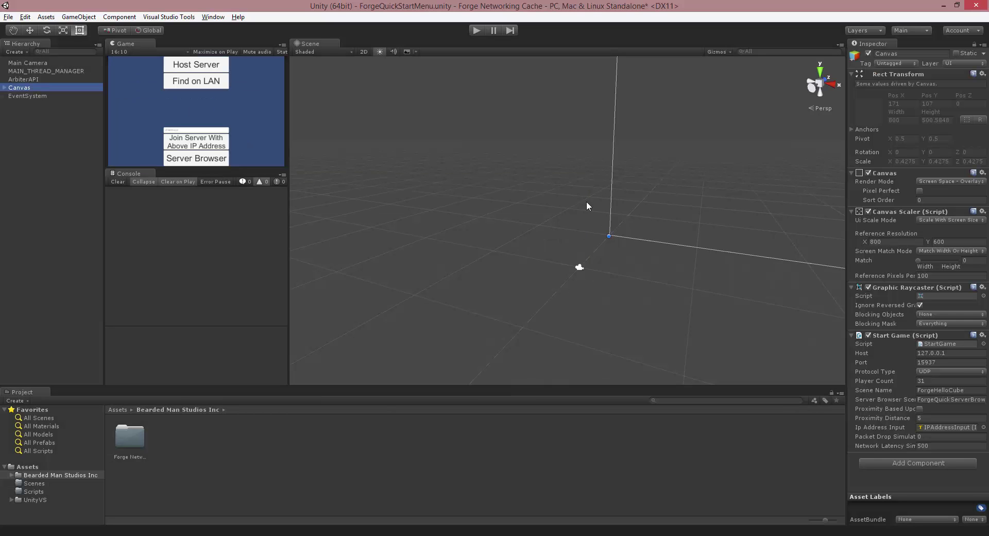
Set the Start Game script's network latency simulation to 0 and its packet drop simulation to 0.15.
click(936, 446)
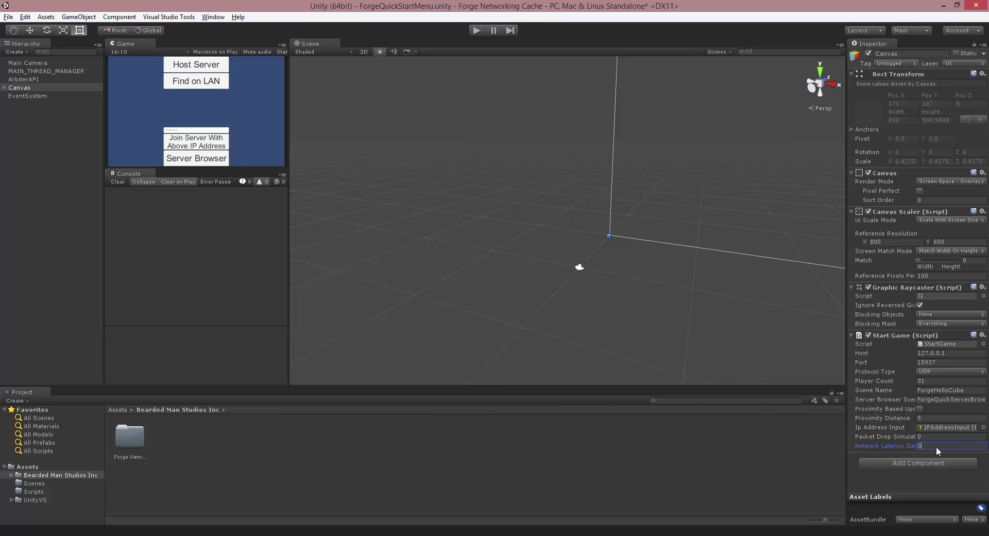
click(926, 436)
text(0.15)
Build and run the standalone game again as PC.exe and start it windowed at 640 x 480.
key(ctrl+shift+b)
click(654, 354)
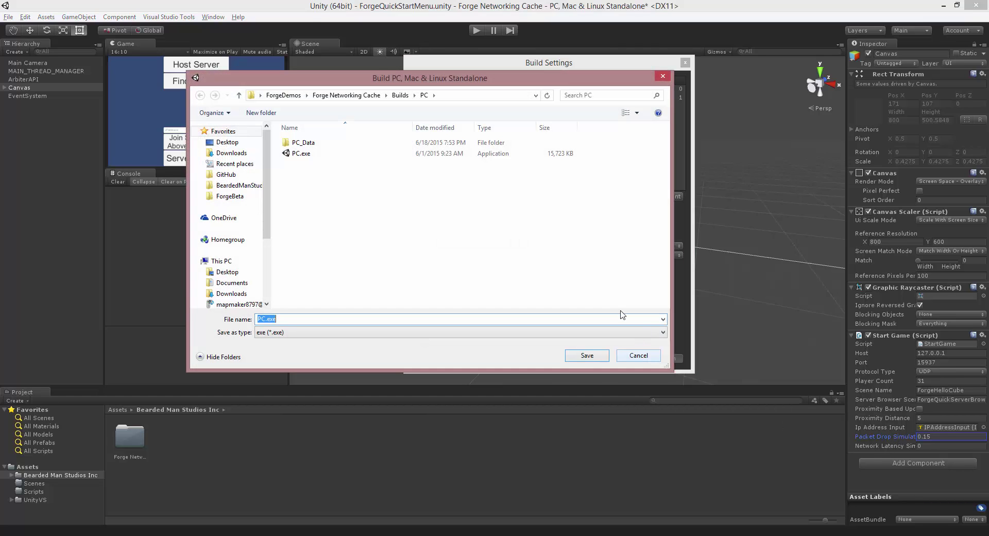
click(588, 356)
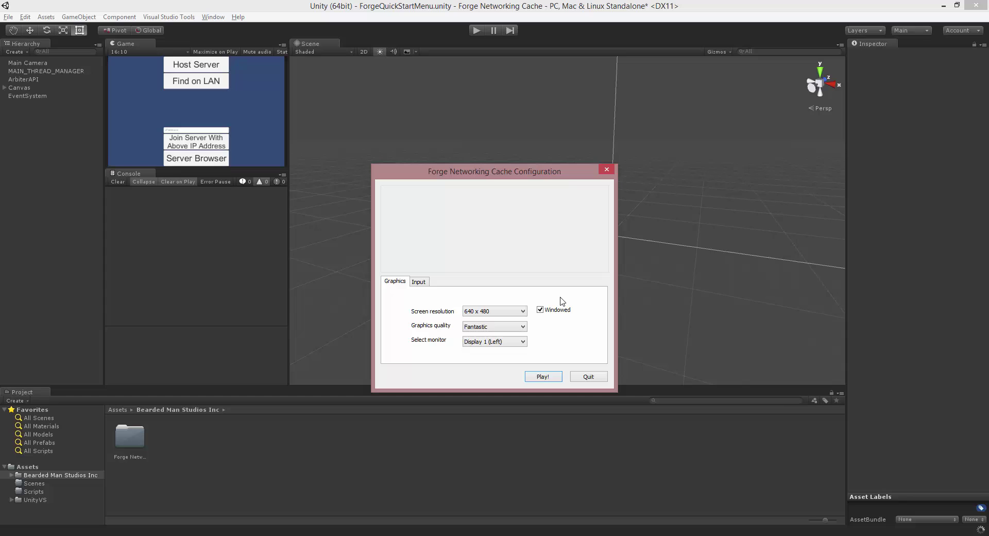
click(540, 376)
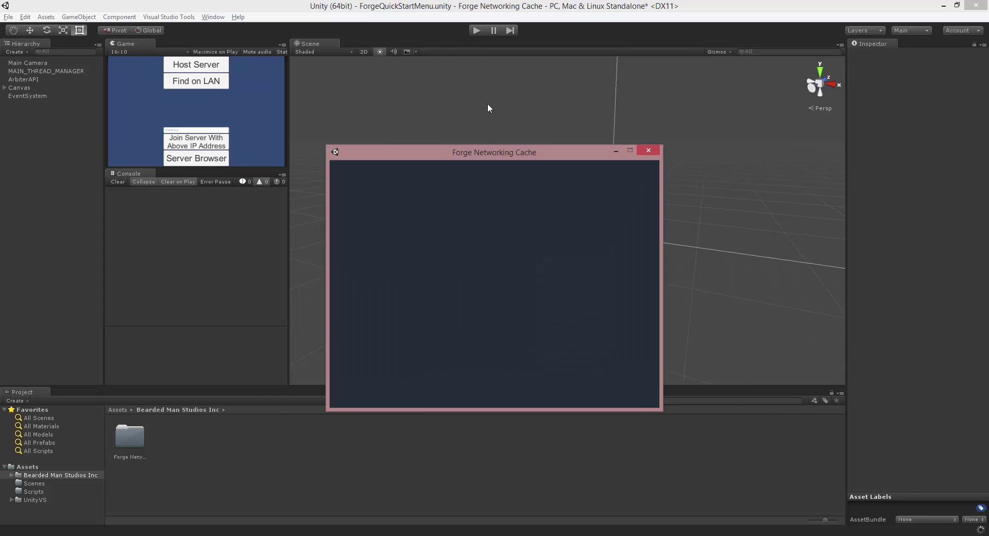
Enter play mode in the editor, host a server there, and join it from the built game.
click(475, 30)
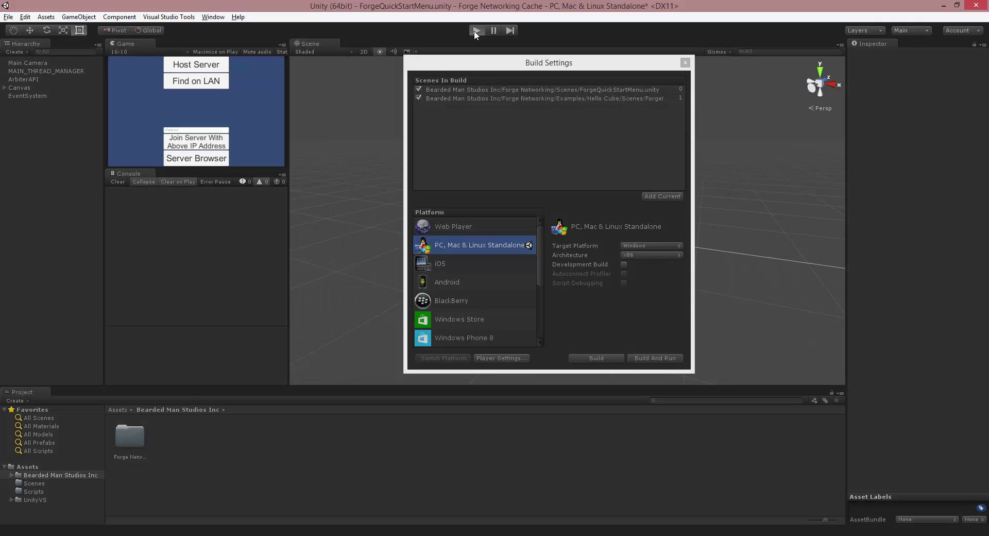
click(216, 69)
key(alt+Tab)
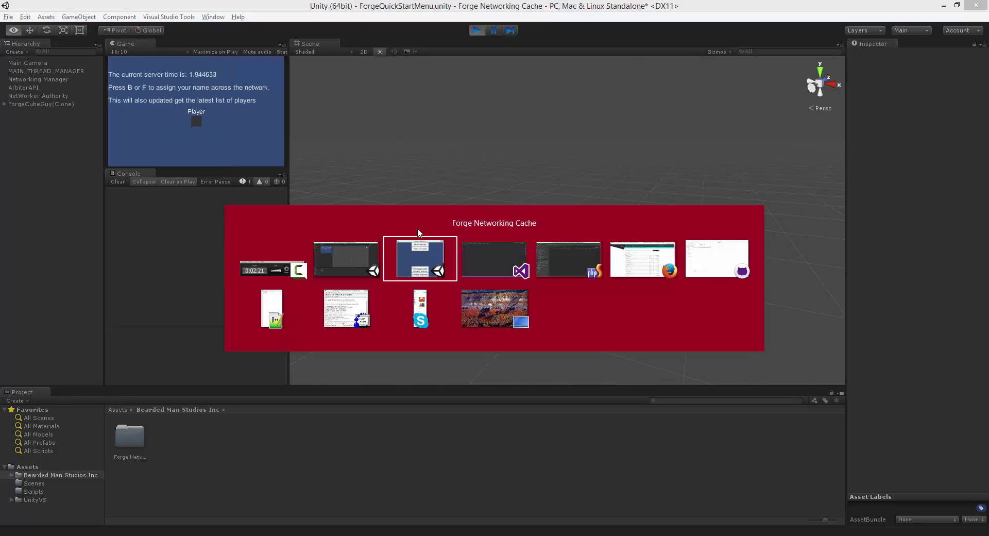
click(545, 369)
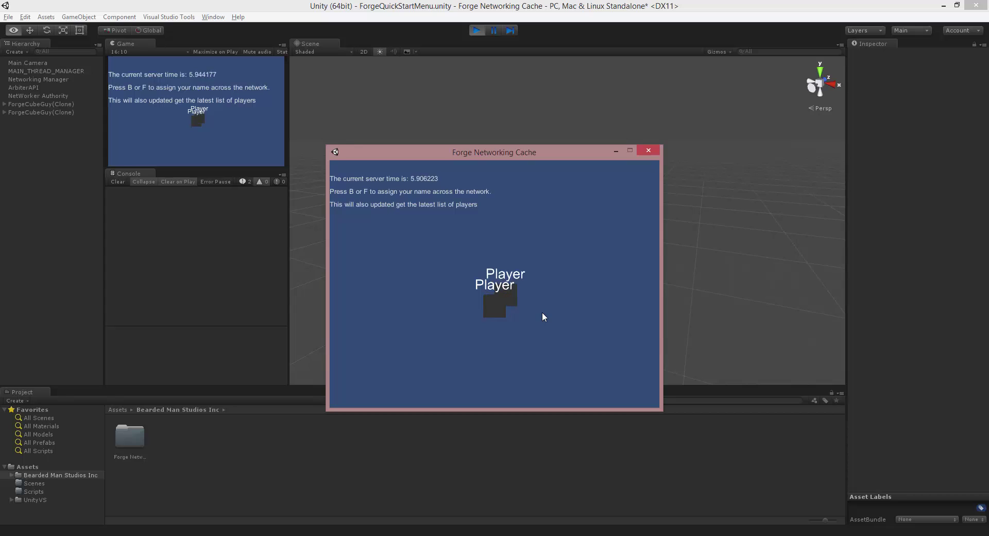
Move the client's player cube around in all directions to compare its motion in both game views under 0.15 packet drop.
key(Down)
key(Left)
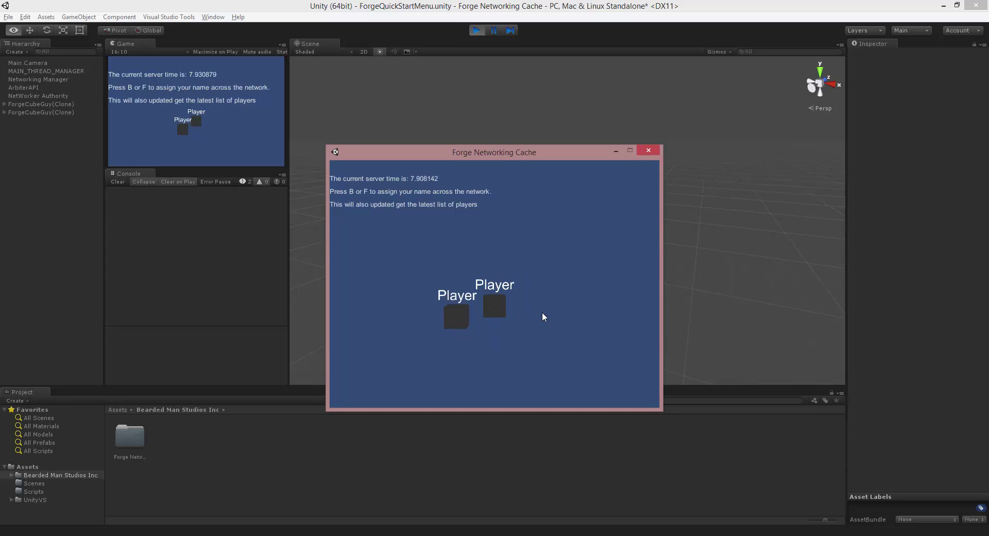
key(Up)
key(Right)
key(Down)
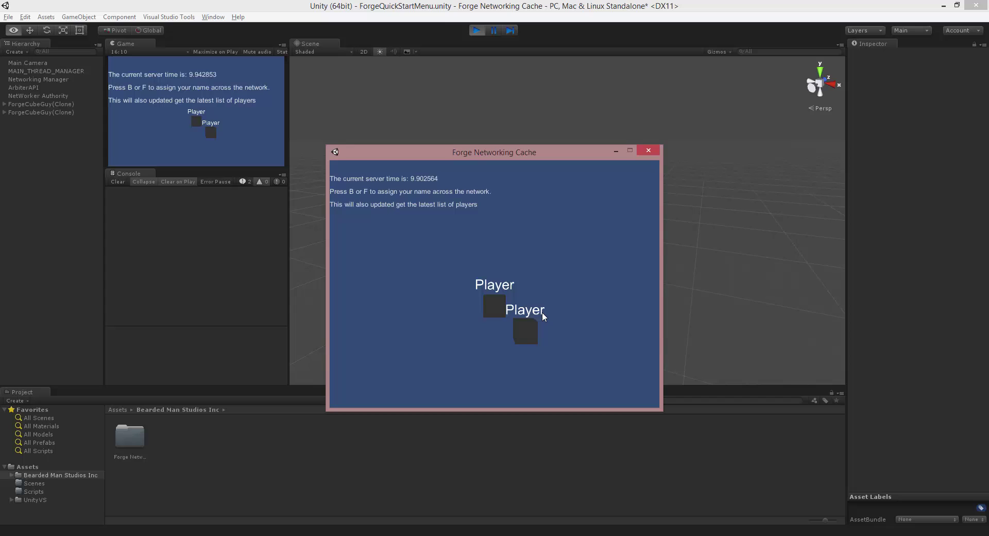
key(Left)
key(Up)
key(Right)
key(Down)
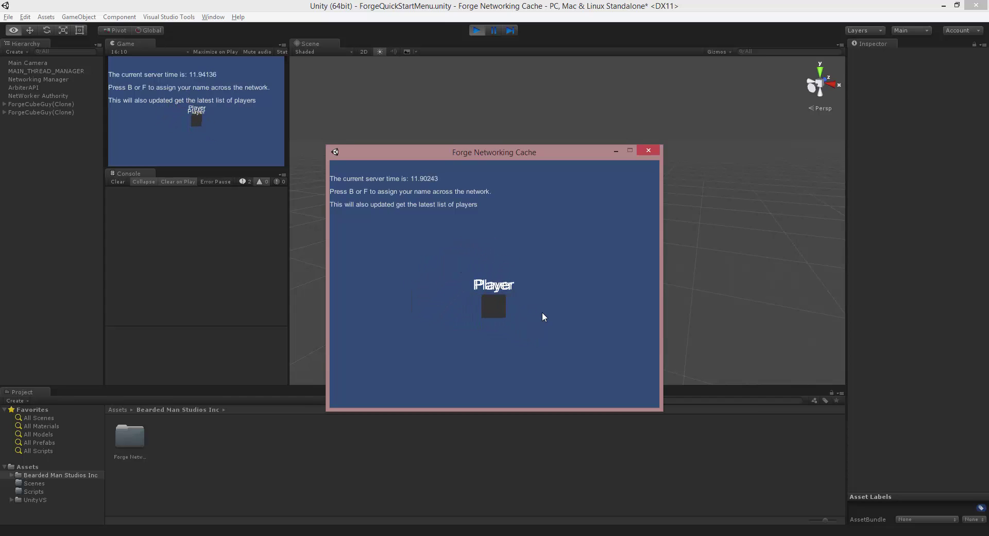
key(Left)
key(Down)
key(Right)
key(Up)
key(Right)
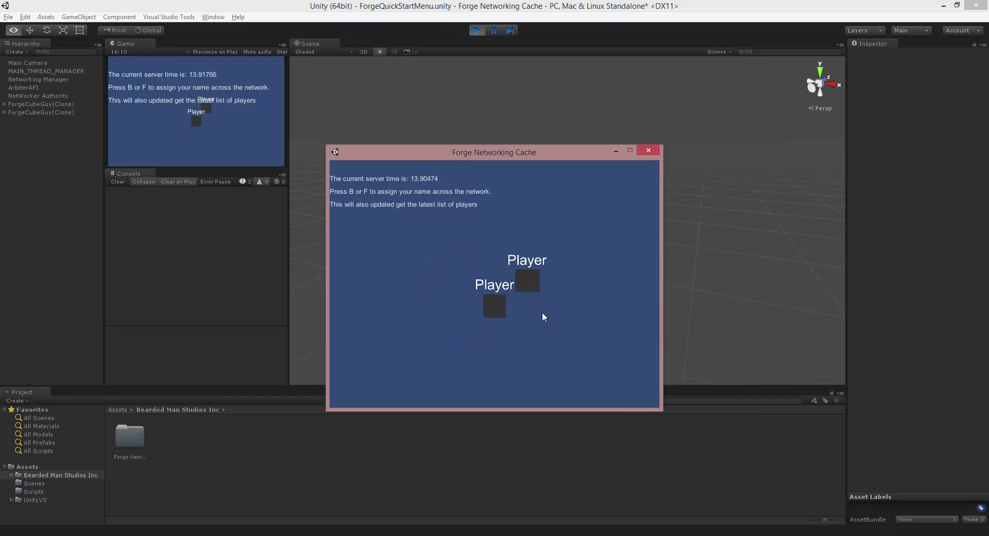
key(Down)
key(Left)
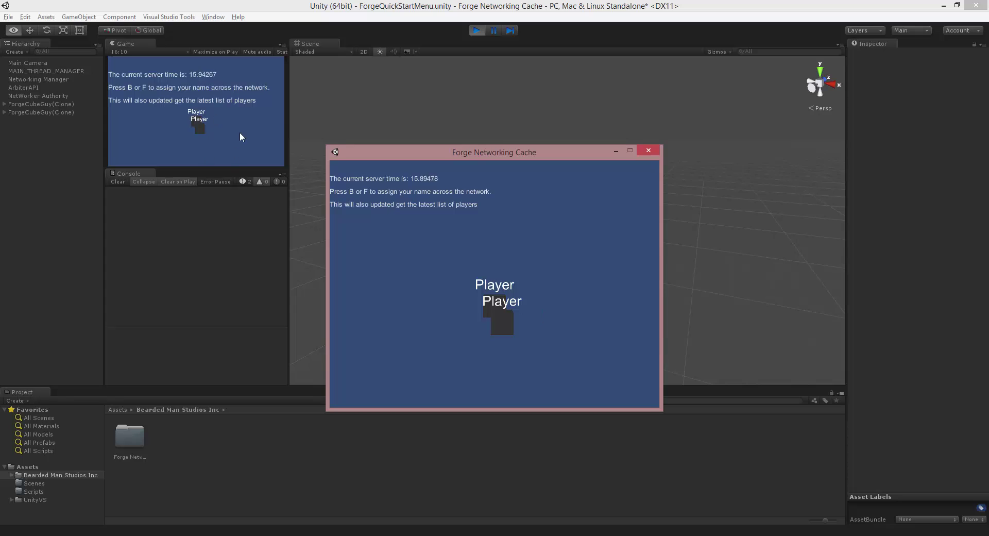
key(Left)
key(Up)
key(Right)
key(Down)
key(Up)
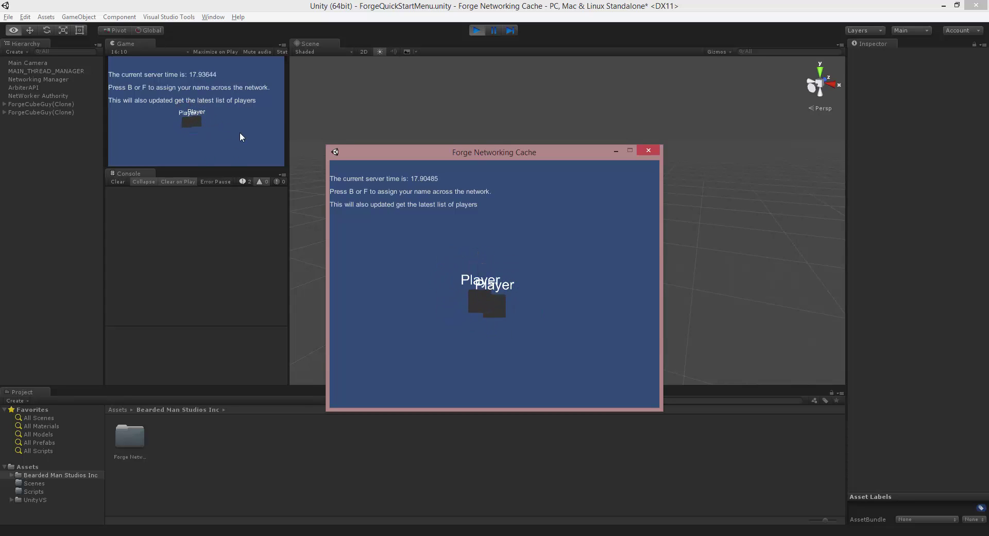
key(Right)
key(Down)
key(Left)
key(Up)
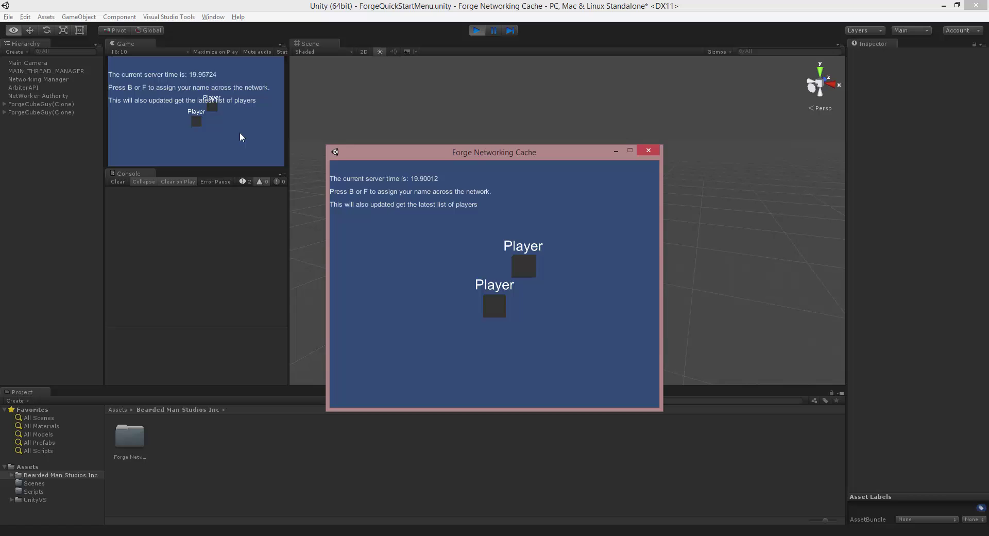
key(Left)
key(Down)
key(Right)
key(Left)
key(Up)
key(Up)
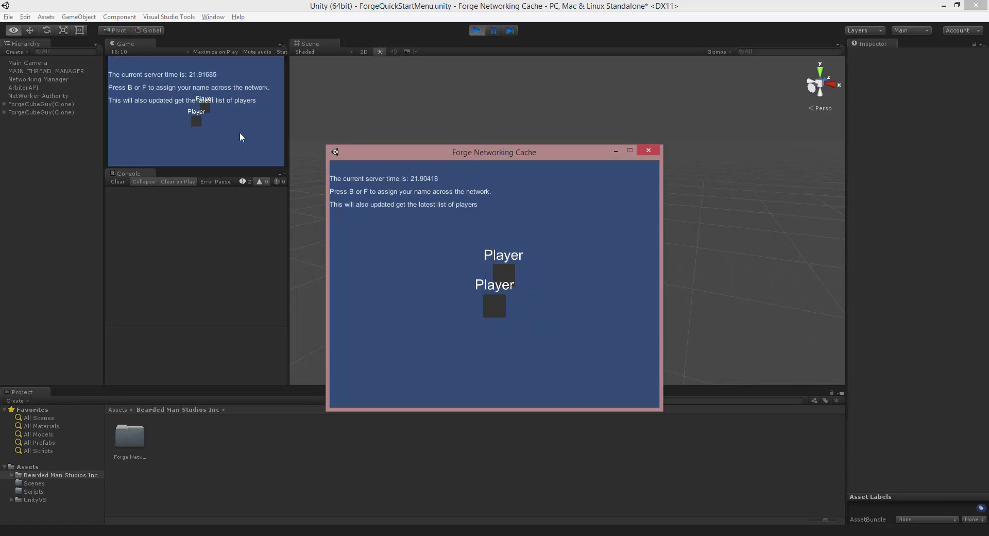
key(Down)
key(Left)
key(Right)
key(Up)
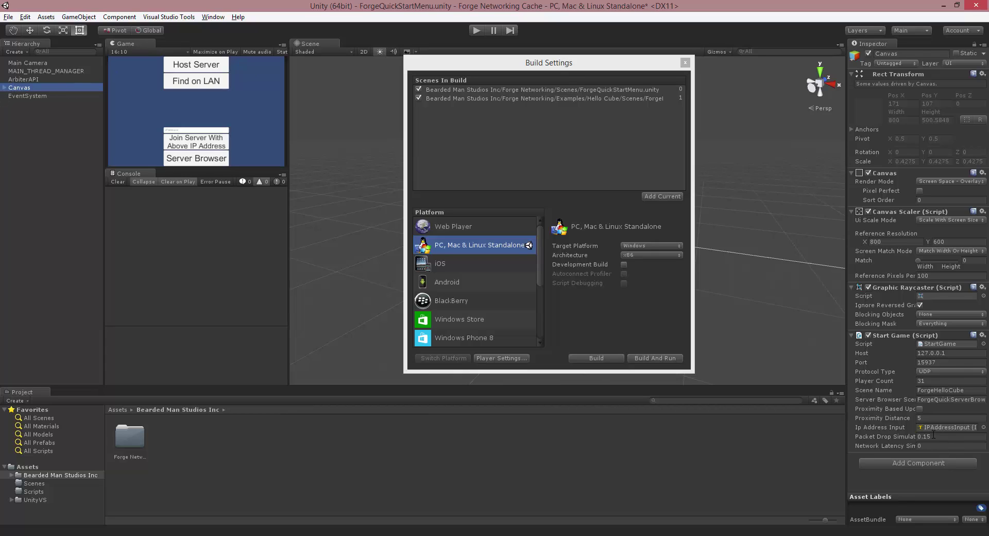
Set the Start Game script's network latency simulation to 500 and build and run the standalone game.
click(900, 446)
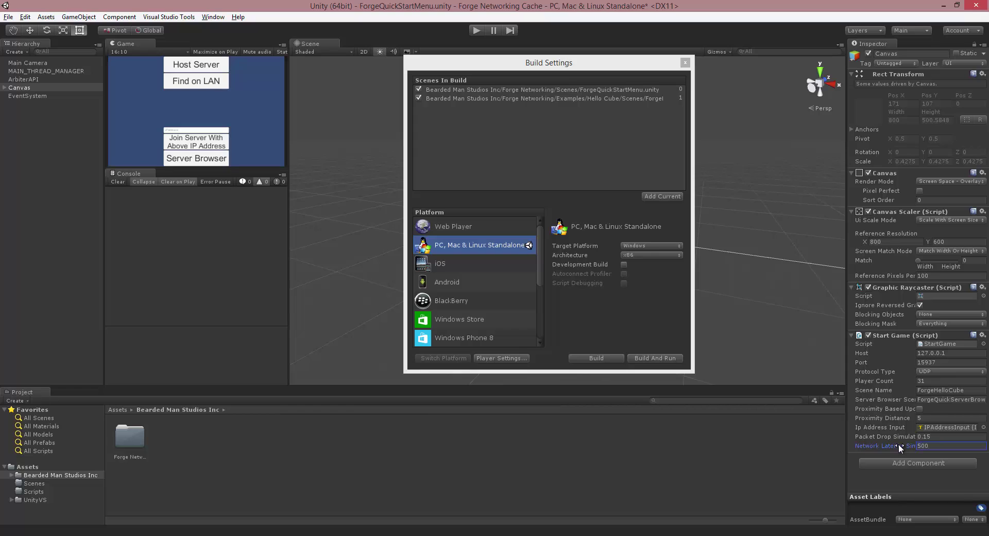
click(659, 359)
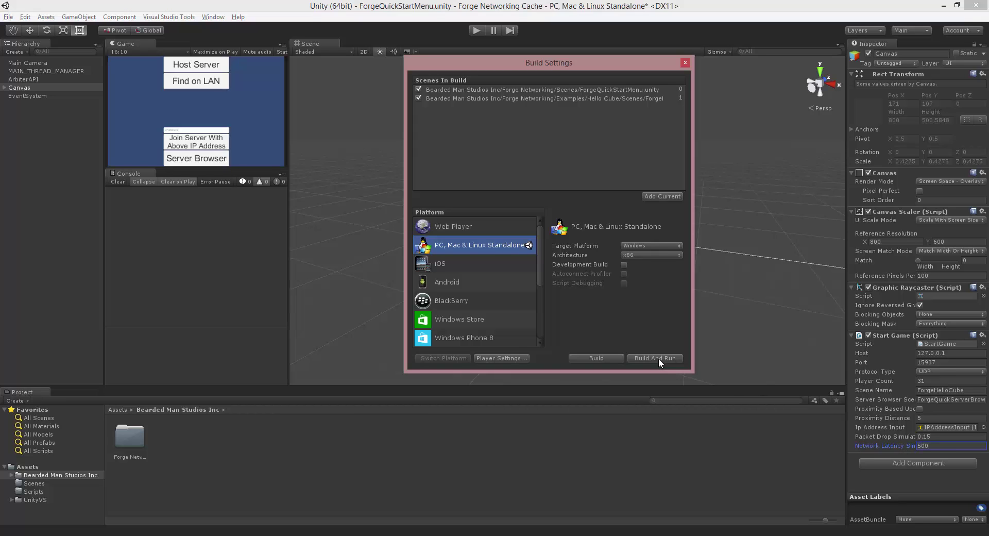
click(659, 357)
click(574, 354)
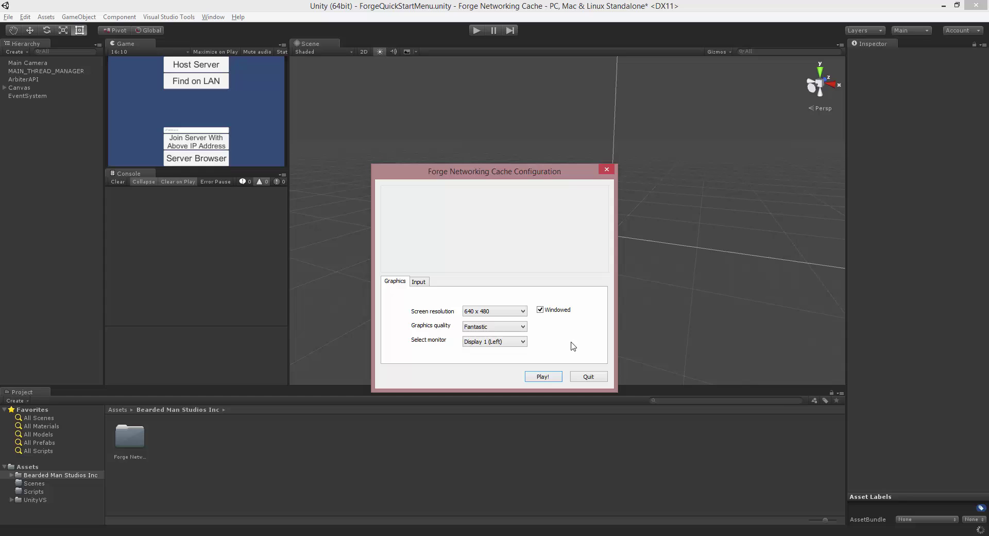
Start the built game windowed at 640 x 480, host a server in the editor's play mode, and join it at 127.0.0.1.
click(479, 31)
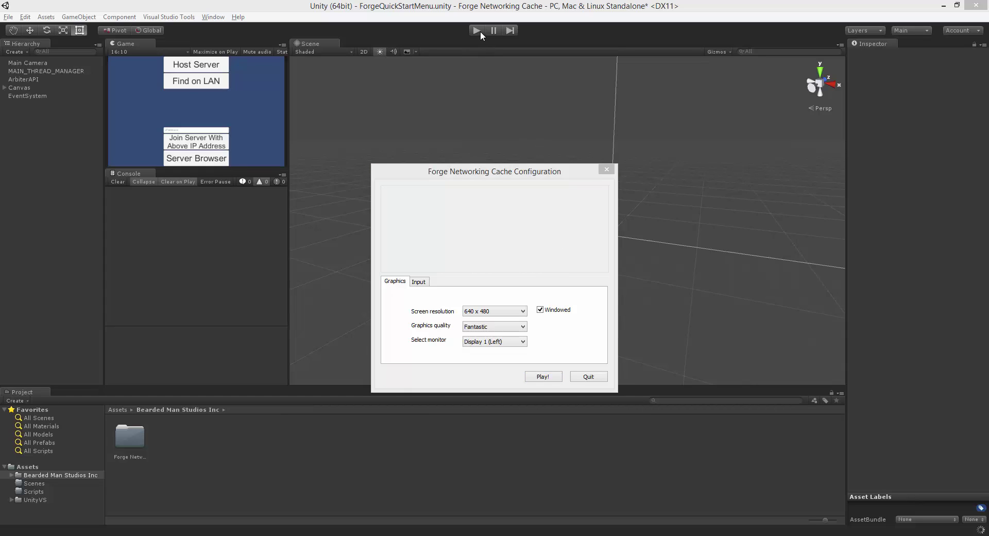
key(alt+Tab)
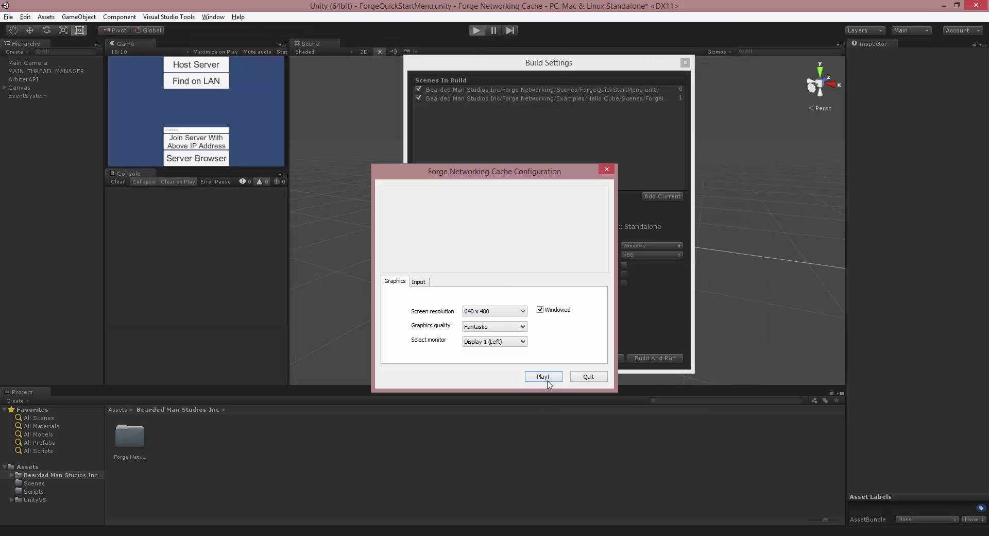
click(544, 378)
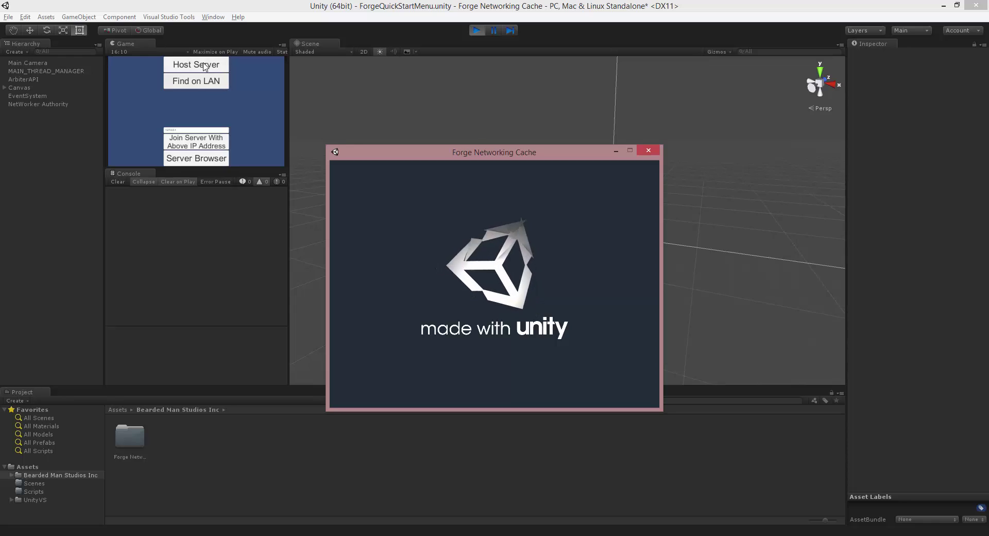
click(204, 66)
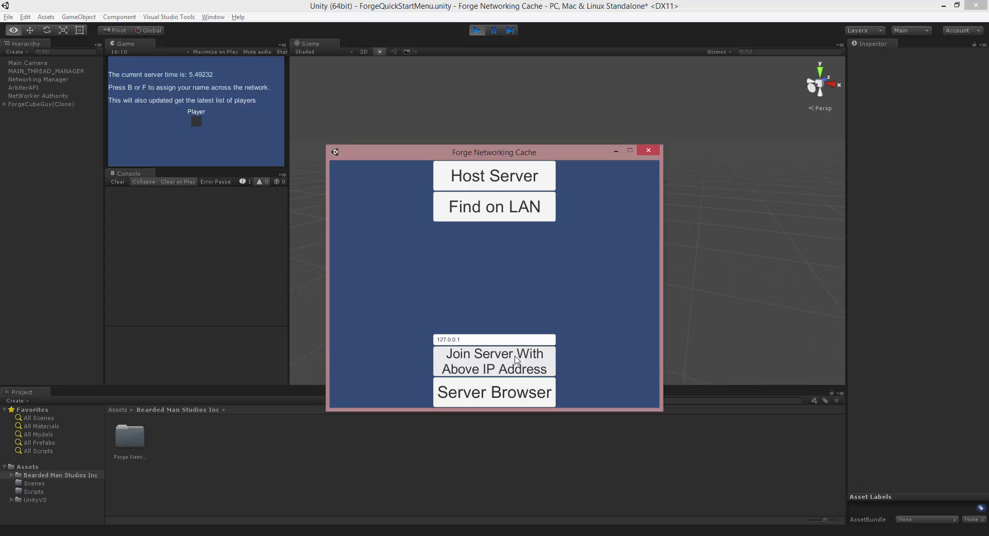
click(517, 359)
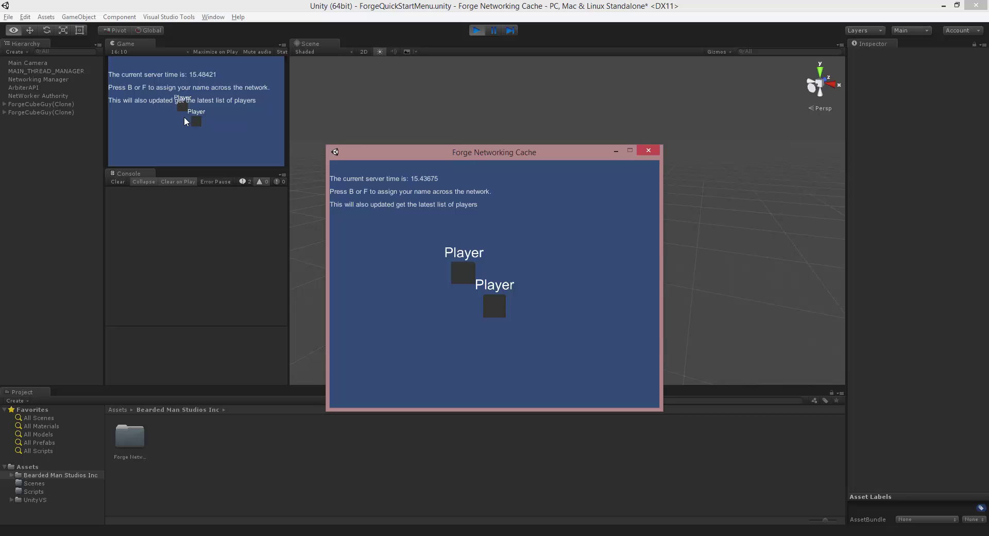
Move the client's player cube in several directions to compare both game views with latency and packet drop combined.
key(d)
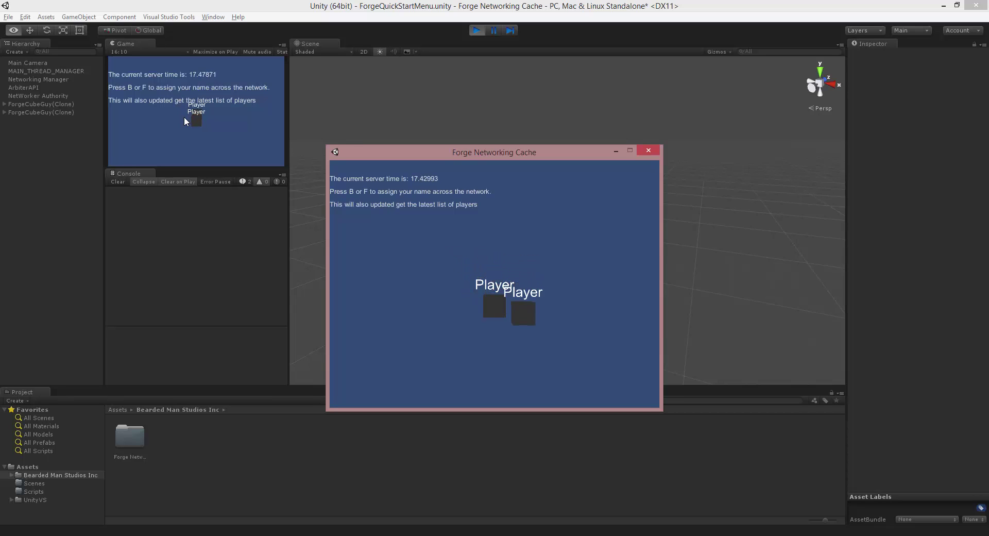
key(w)
key(a)
key(s)
key(w)
key(d)
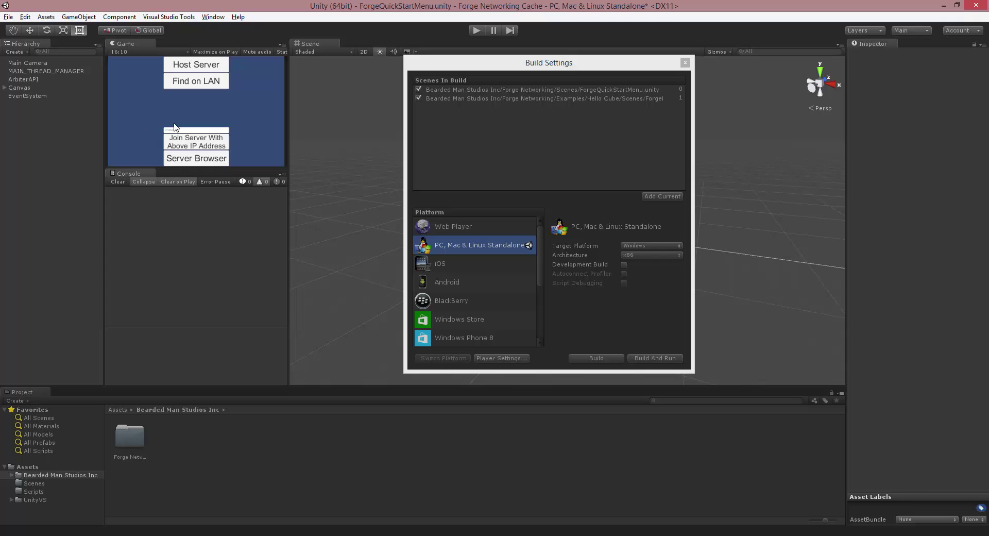
Open the Canvas's StartGame script in Visual Studio and locate the packetDropSimulationChance and networkLatencySimulationTime declarations.
click(27, 87)
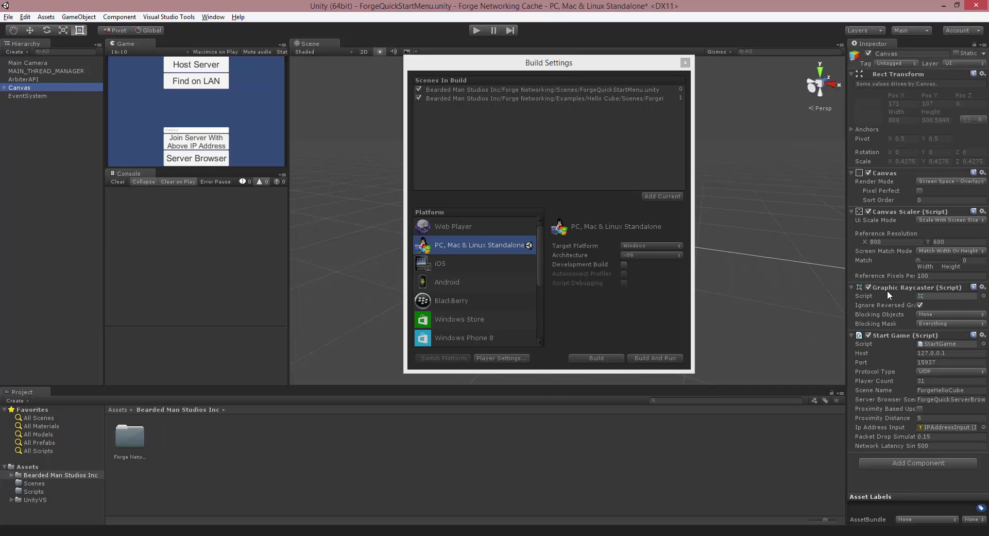
double_click(944, 343)
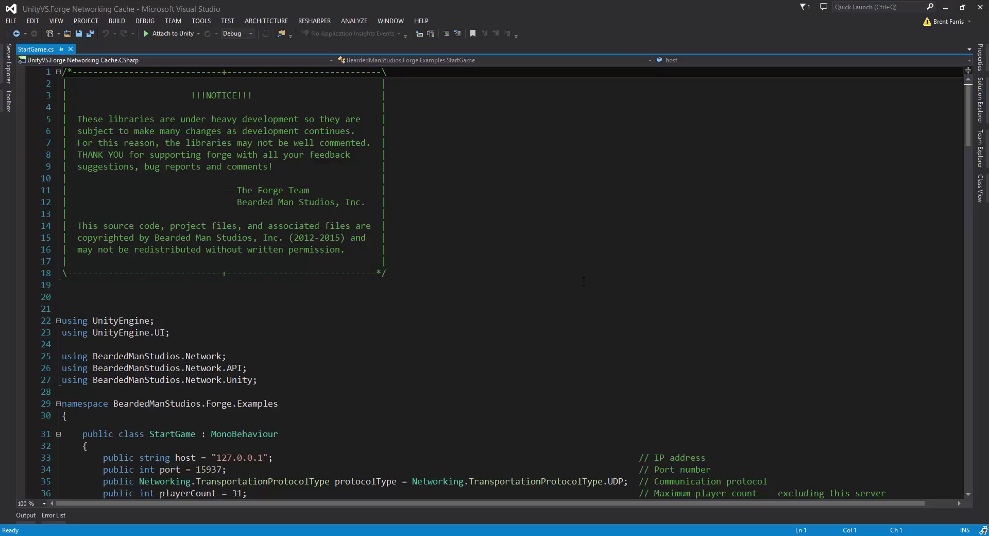
scroll(490, 287, down, 17)
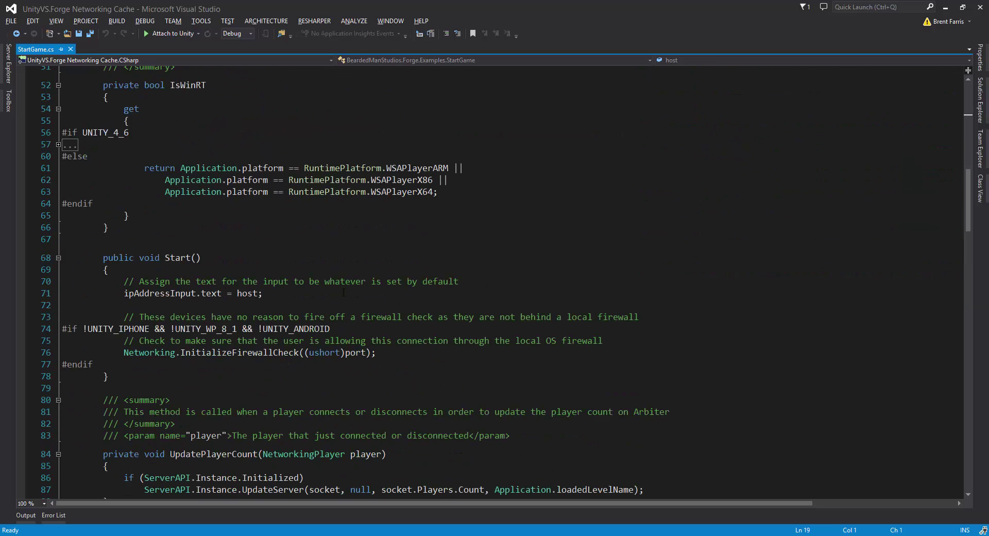
scroll(343, 292, up, 6)
click(220, 219)
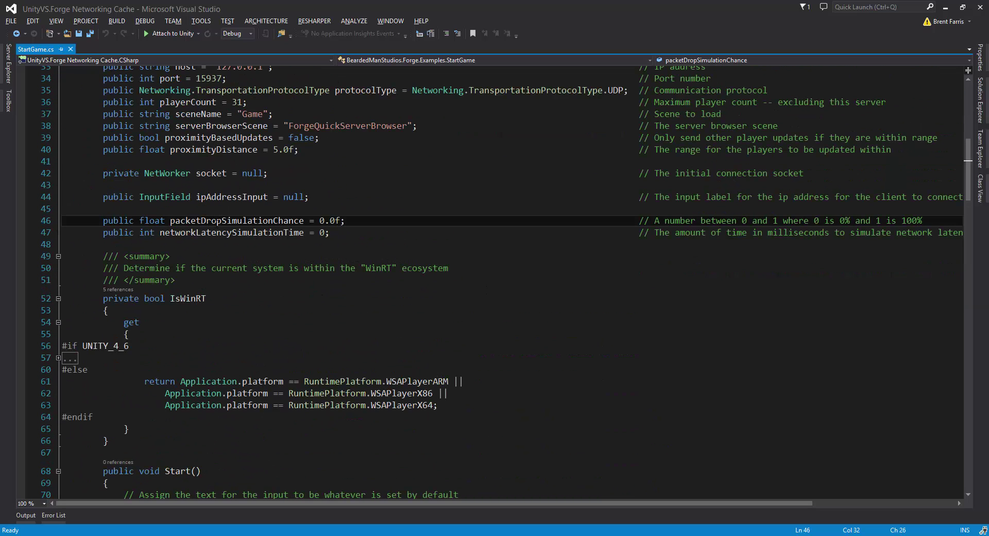
click(223, 234)
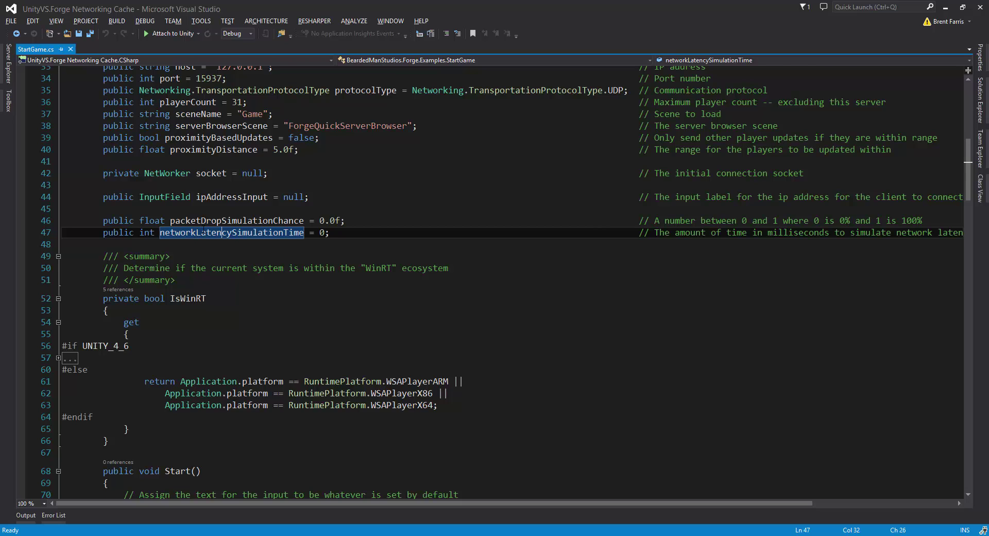
Examine the StartServer method's lines that assign the packet drop chance and latency time to the CrossPlatformUDP socket.
scroll(204, 232, down, 18)
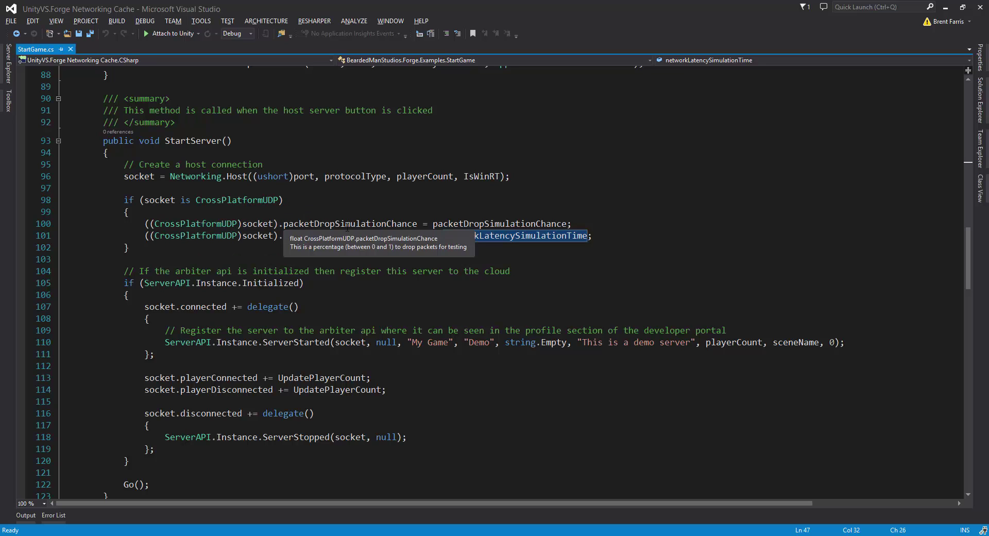
click(366, 224)
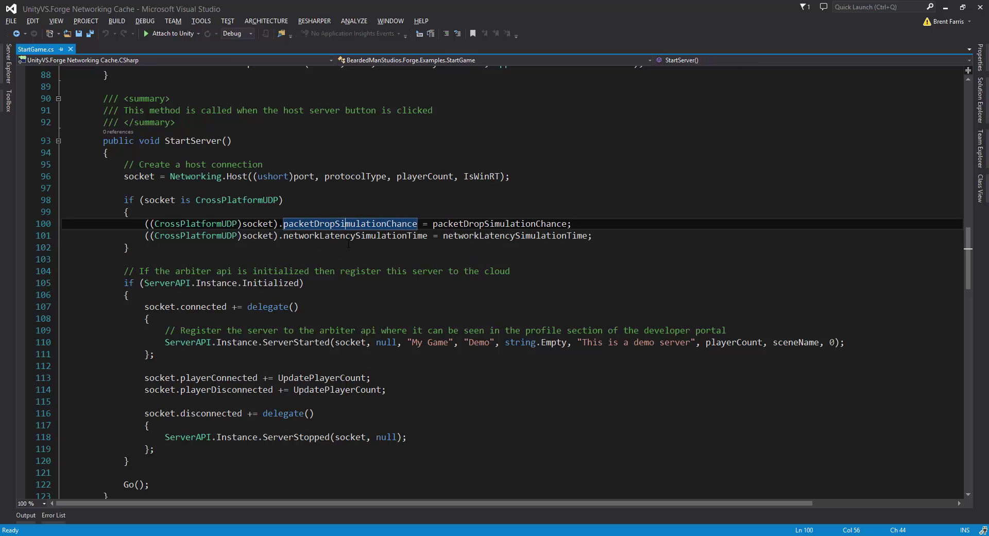
click(350, 235)
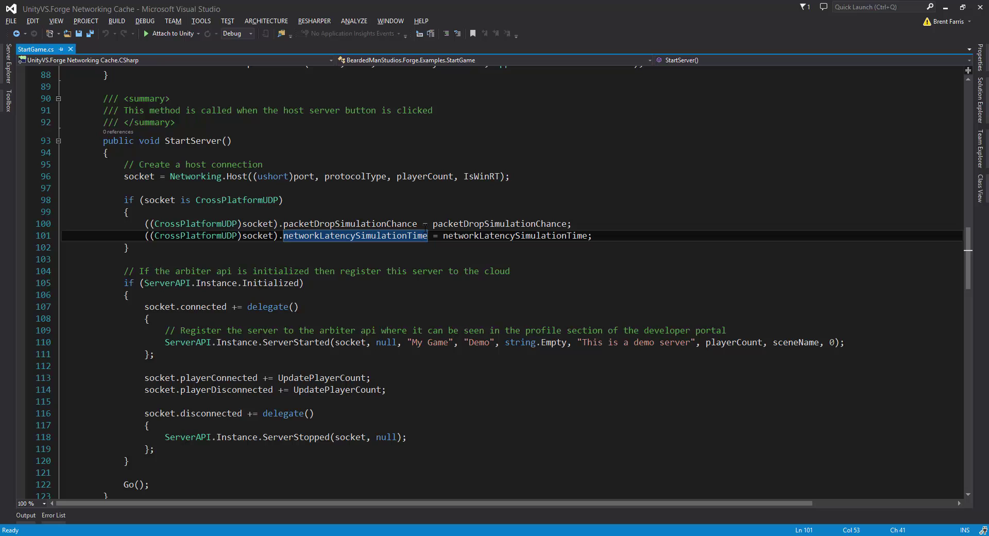
click(381, 224)
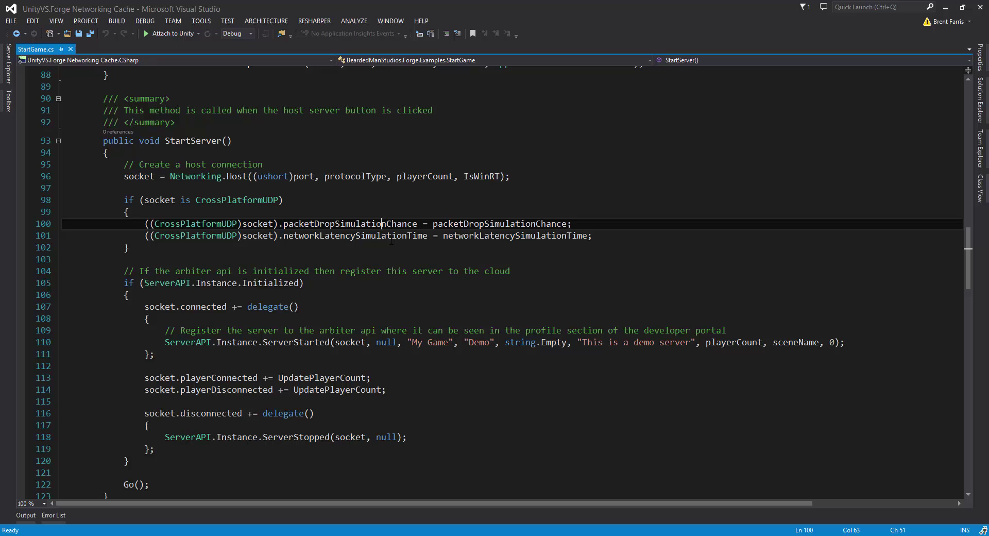